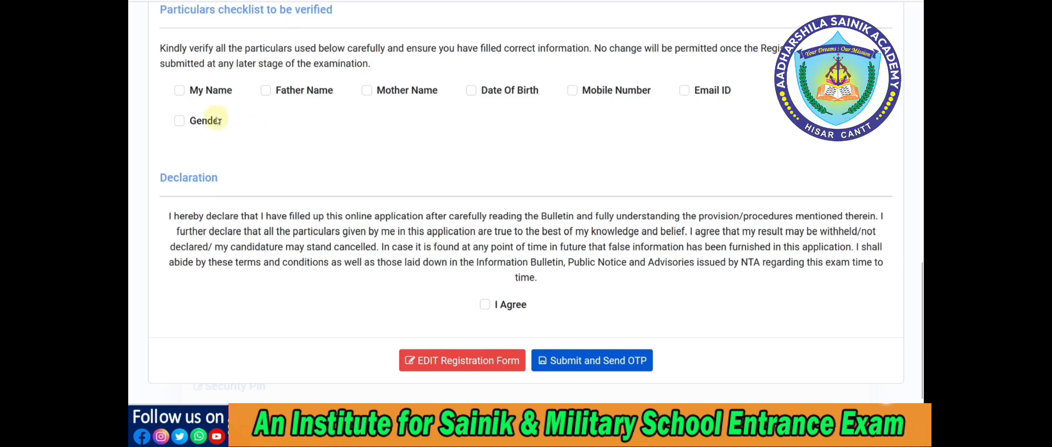
Mark all seven particulars in the verification checklist, from My Name to Gender, as verified and agree to the declaration
{"action": "left_click", "coordinate": [180, 91]}
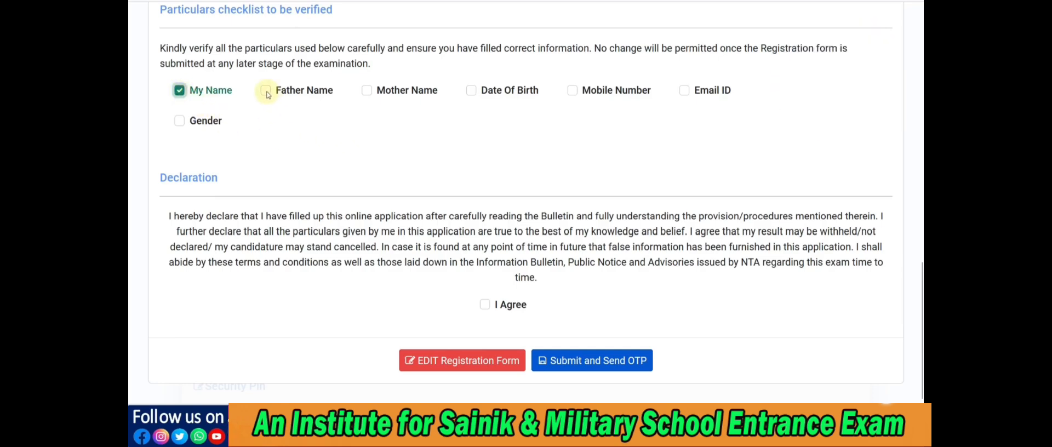
{"action": "left_click", "coordinate": [266, 92]}
{"action": "left_click", "coordinate": [366, 92]}
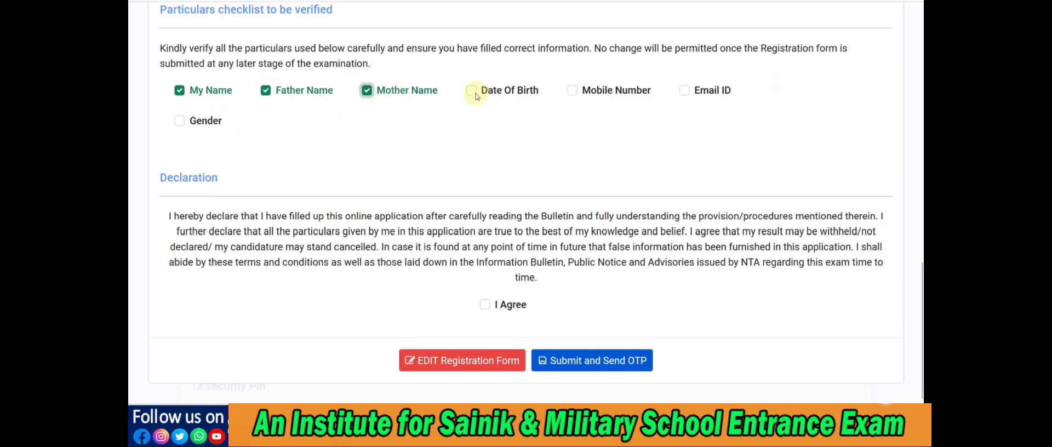
{"action": "left_click", "coordinate": [473, 91]}
{"action": "left_click", "coordinate": [572, 91]}
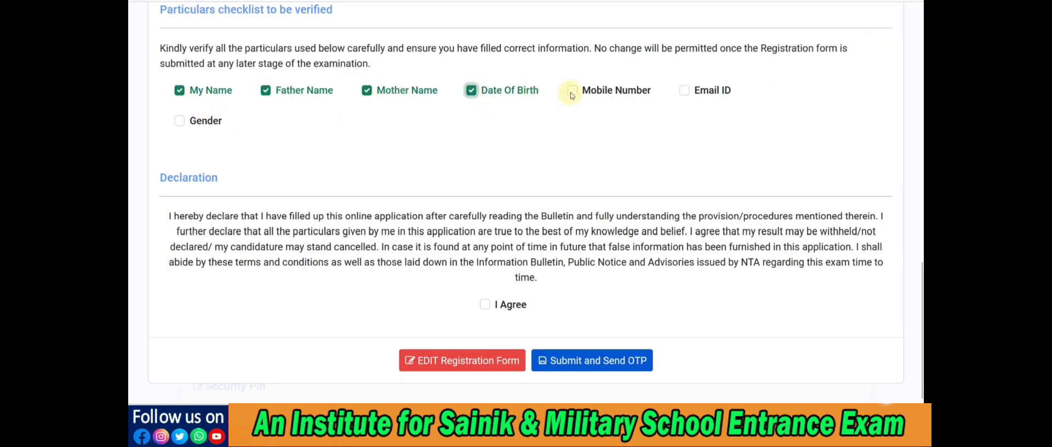
{"action": "left_click", "coordinate": [685, 91]}
{"action": "left_click", "coordinate": [181, 122]}
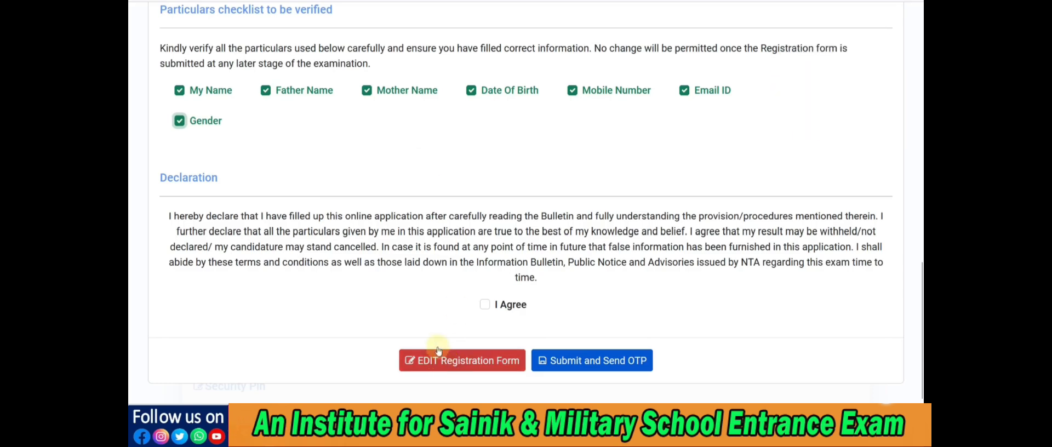
{"action": "left_click", "coordinate": [485, 305]}
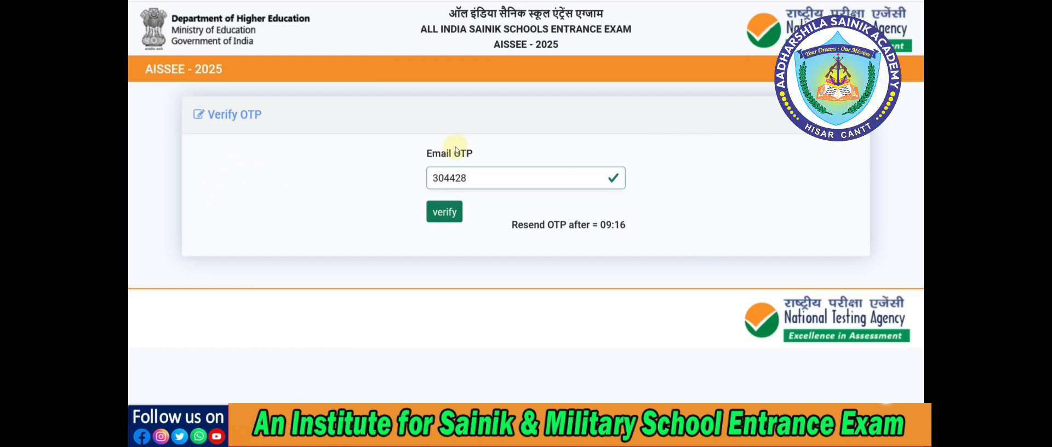
Submit the email OTP for verification and decline saving the password in the browser
{"action": "left_click", "coordinate": [443, 215]}
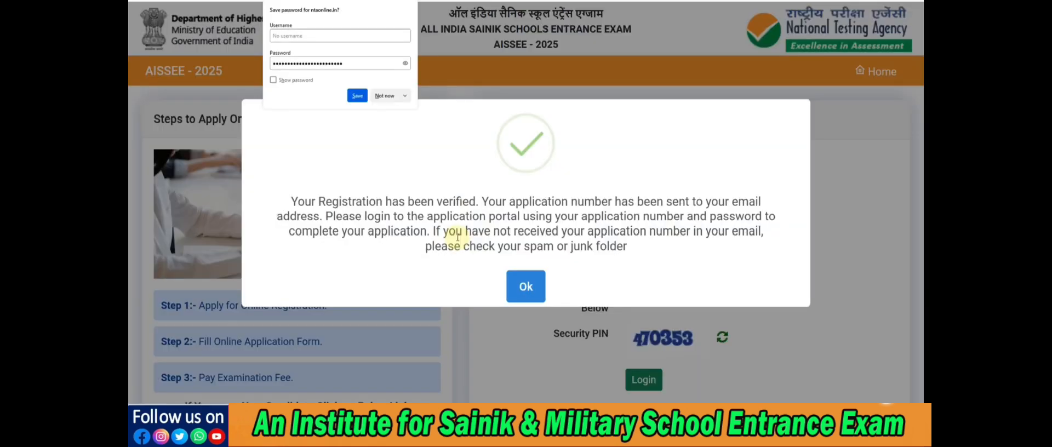
{"action": "left_click", "coordinate": [384, 96]}
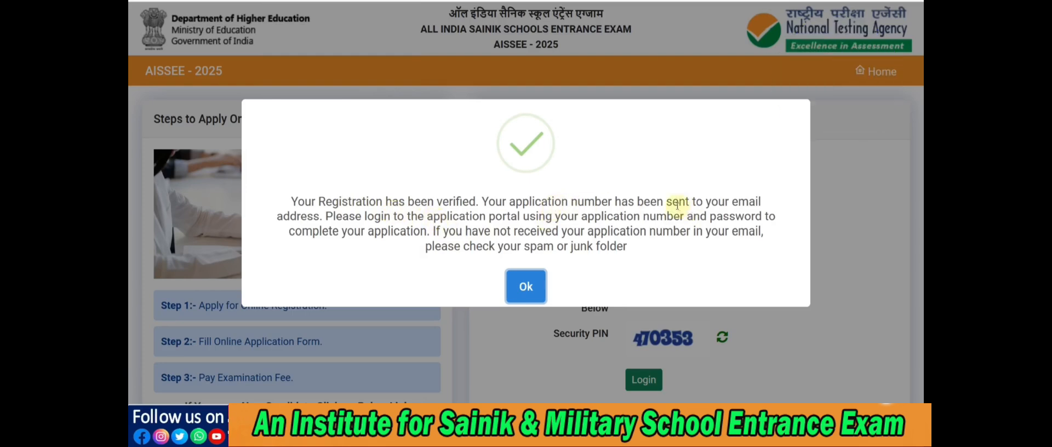
Read the registration message about the emailed application number and portal login, and dismiss it
{"action": "left_click_drag", "start_coordinate": [671, 201], "coordinate": [720, 204]}
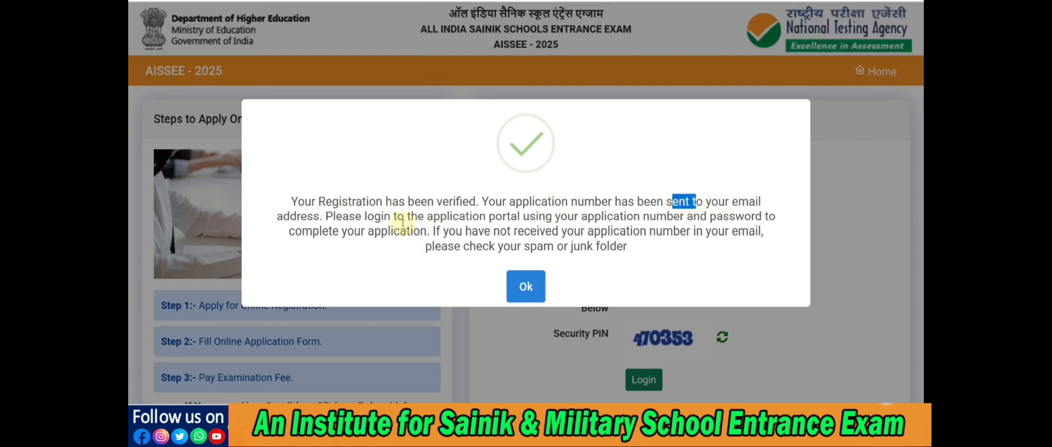
{"action": "left_click_drag", "start_coordinate": [379, 218], "coordinate": [522, 220]}
{"action": "left_click_drag", "start_coordinate": [594, 217], "coordinate": [631, 217]}
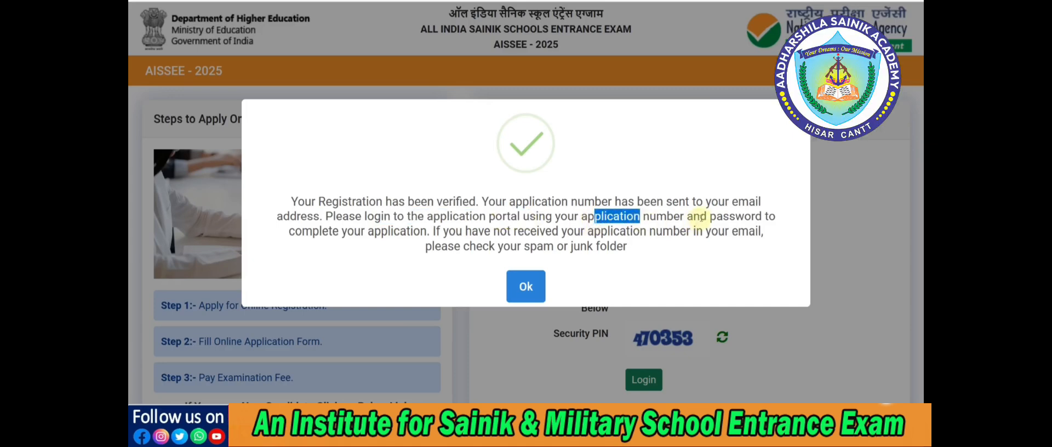
{"action": "left_click_drag", "start_coordinate": [707, 218], "coordinate": [724, 217]}
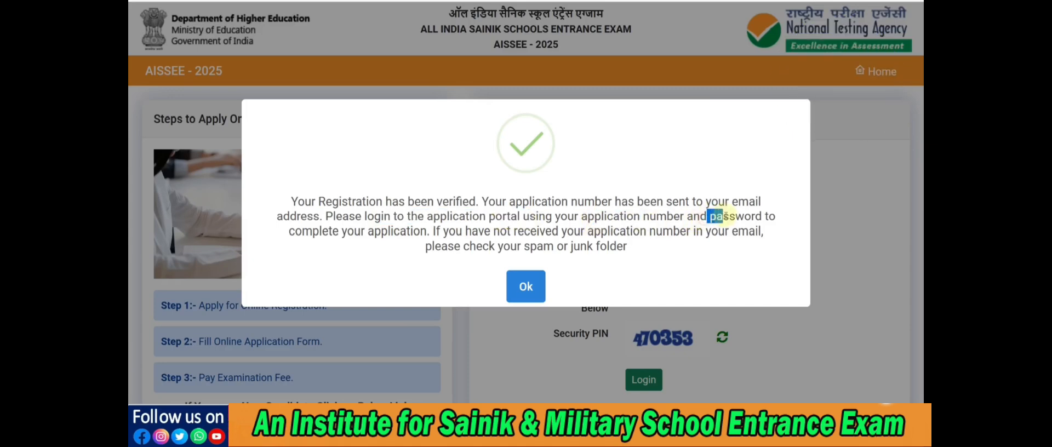
{"action": "left_click", "coordinate": [527, 285]}
{"action": "scroll", "coordinate": [534, 270], "scroll_direction": "down", "scroll_amount": 2}
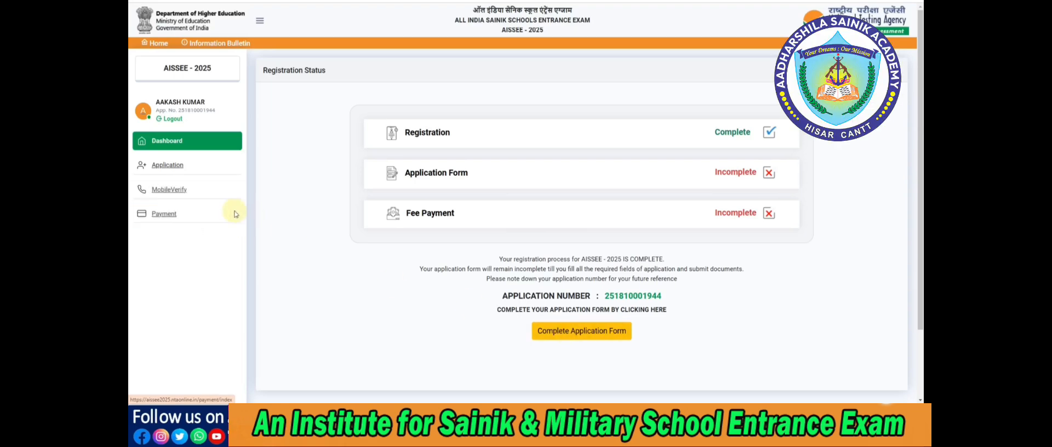
Verify the mobile number with the mobile OTP and captcha, and close the resulting message
{"action": "left_click", "coordinate": [169, 190]}
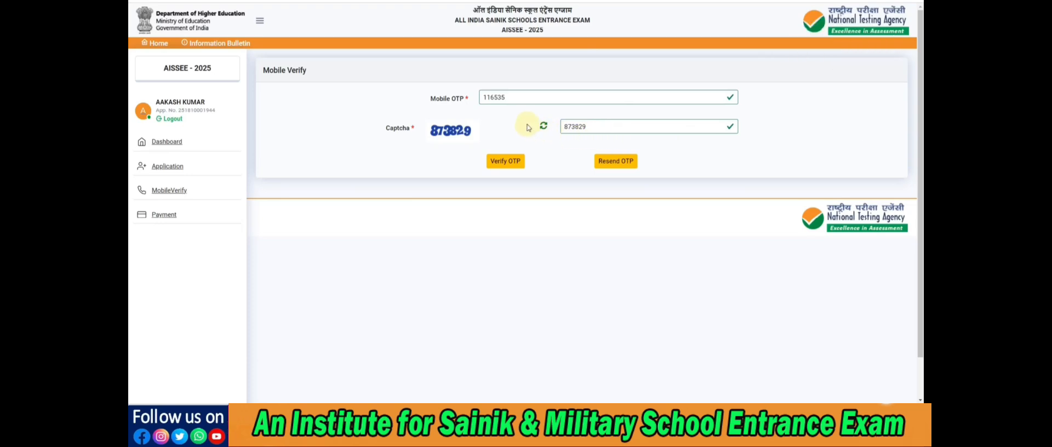
{"action": "left_click", "coordinate": [509, 163]}
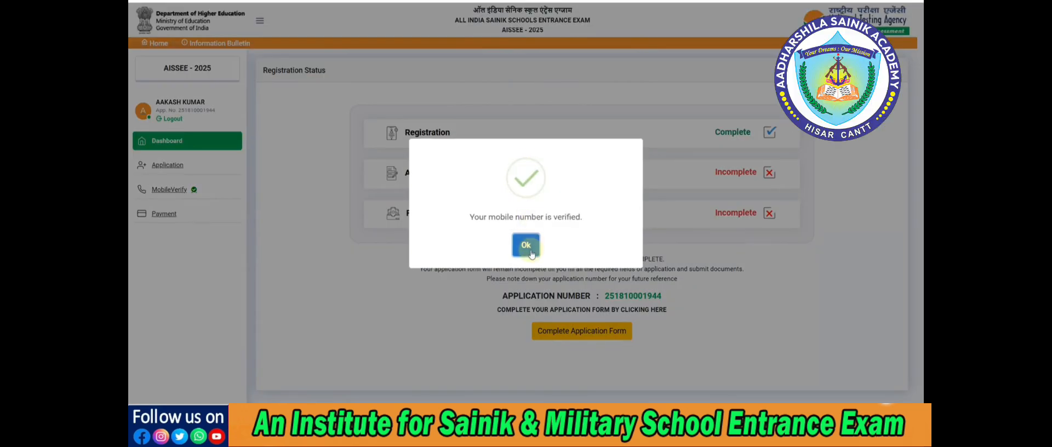
{"action": "left_click", "coordinate": [526, 245]}
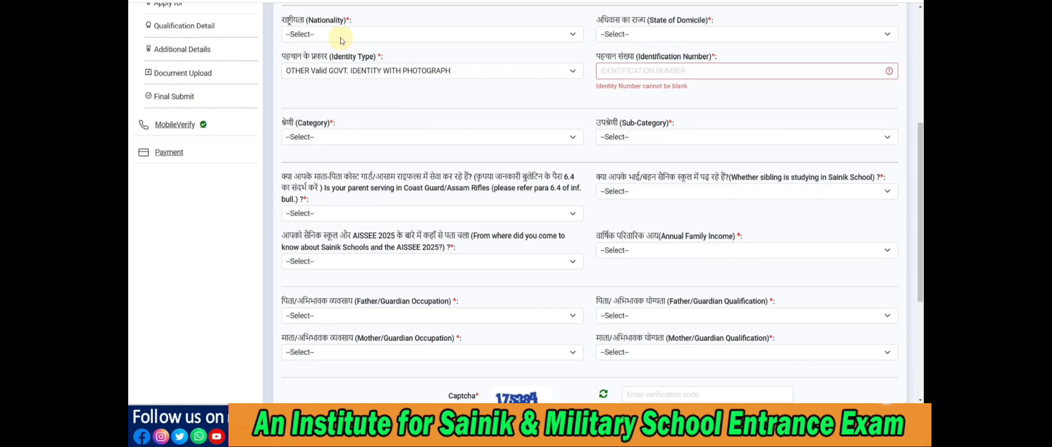
Fill in the personal details with nationality INDIAN, state of domicile RAJASTHAN and identity type OTHER Valid GOVT. IDENTITY WITH PHOTOGRAPH
{"action": "left_click", "coordinate": [341, 41]}
{"action": "left_click", "coordinate": [338, 59]}
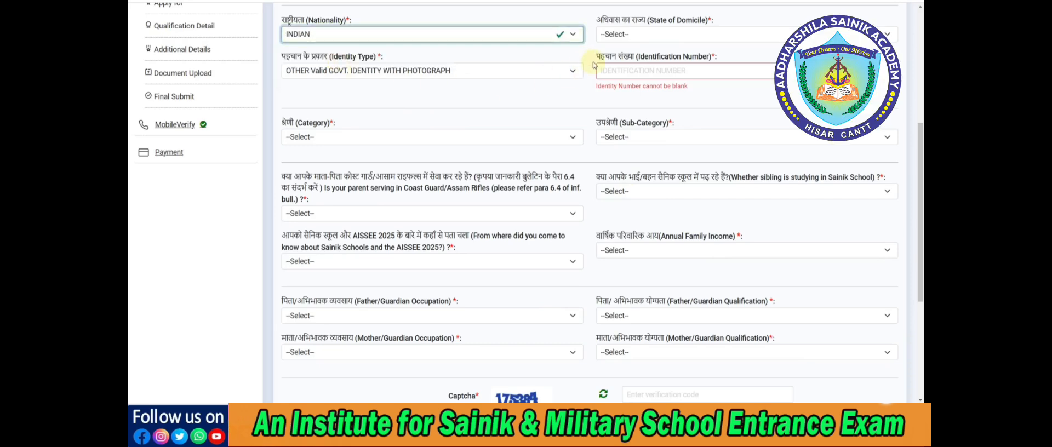
{"action": "left_click", "coordinate": [615, 34]}
{"action": "scroll", "coordinate": [634, 192], "scroll_direction": "down", "scroll_amount": 5}
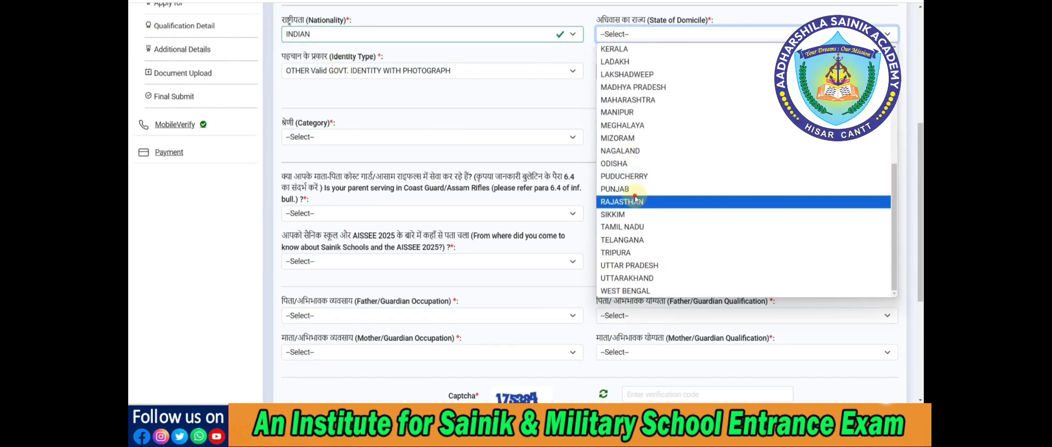
{"action": "left_click", "coordinate": [635, 200]}
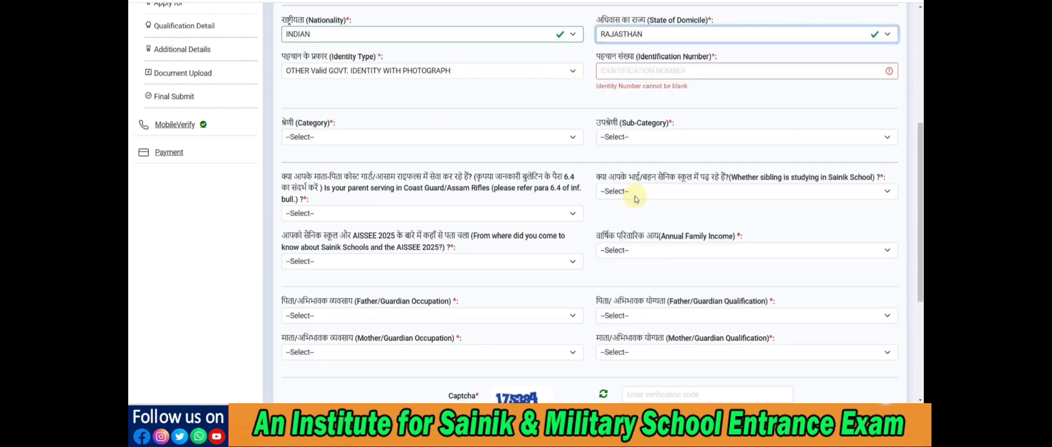
{"action": "left_click", "coordinate": [388, 77]}
{"action": "left_click", "coordinate": [570, 108]}
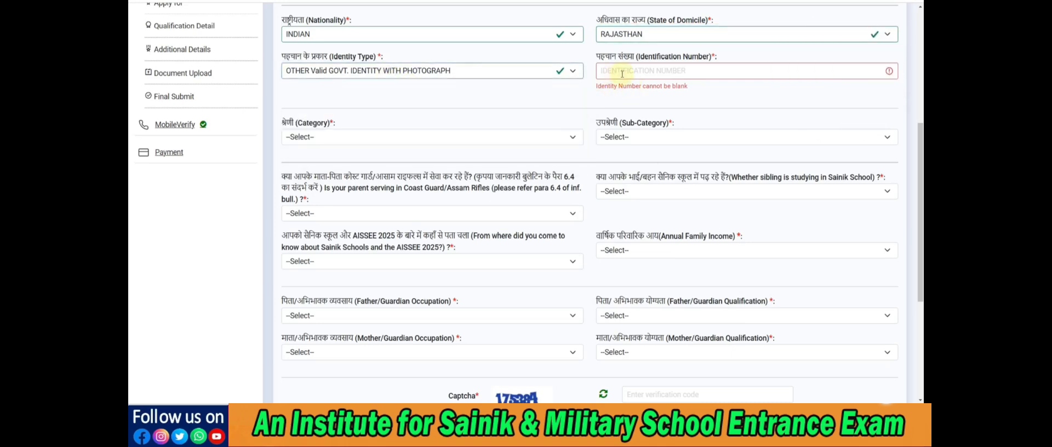
Set the category to OBC-NCL (CENTRAL LIST) and the sub-category to Ahir (Yadav)
{"action": "scroll", "coordinate": [446, 108], "scroll_direction": "down", "scroll_amount": 1}
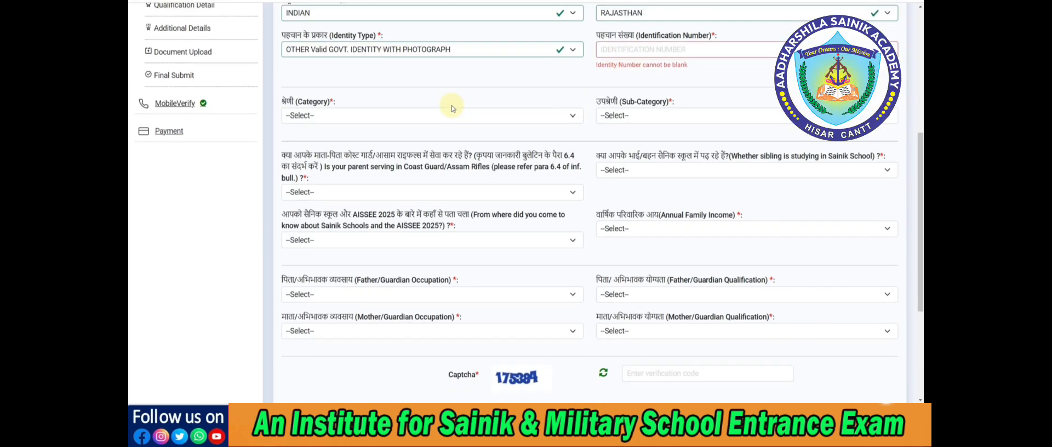
{"action": "left_click", "coordinate": [372, 94]}
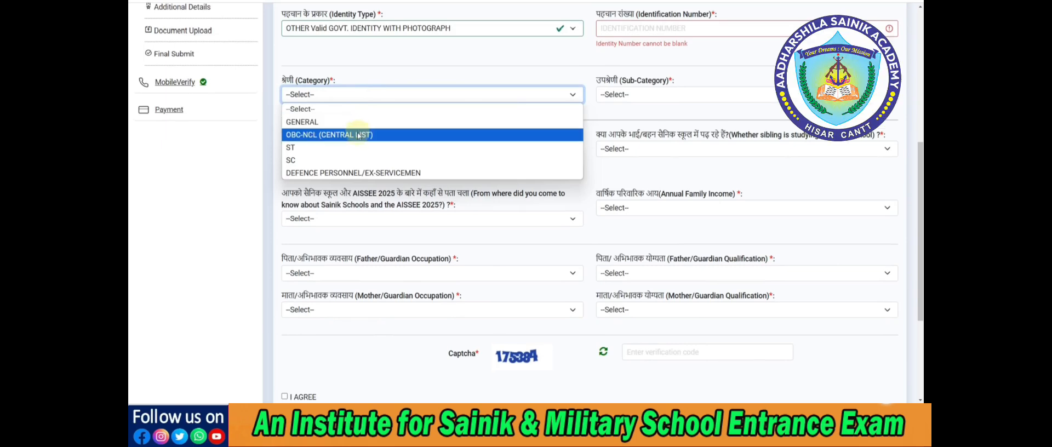
{"action": "left_click", "coordinate": [347, 136]}
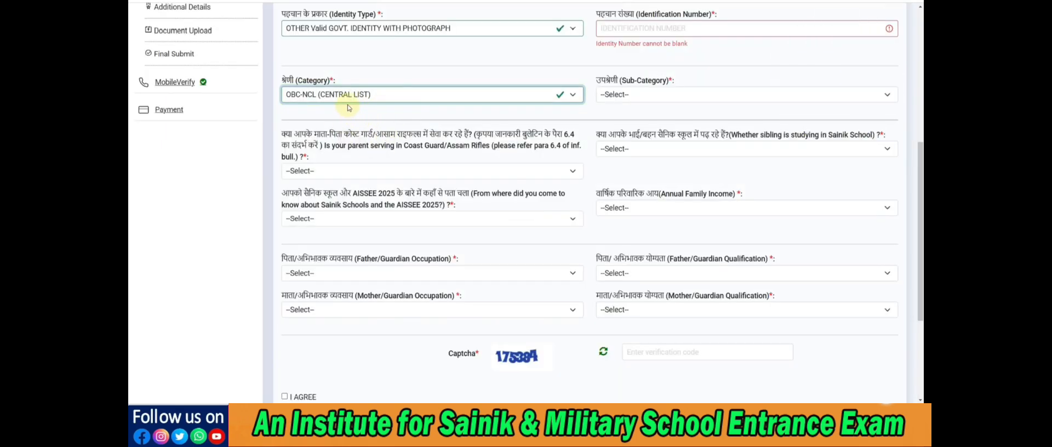
{"action": "left_click", "coordinate": [632, 103]}
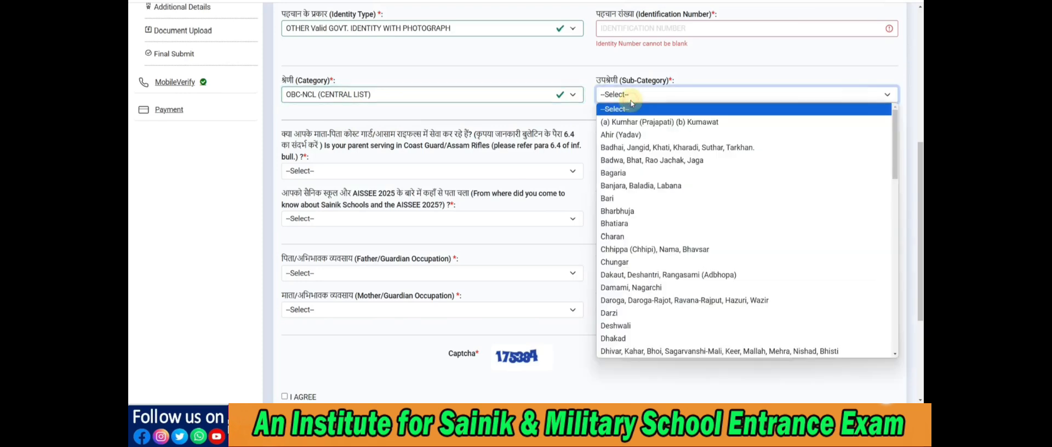
{"action": "left_click", "coordinate": [622, 137]}
Answer No to both the parent serving in Coast Guard/Assam Rifles and the sibling studying in Sainik School questions
{"action": "scroll", "coordinate": [375, 138], "scroll_direction": "down", "scroll_amount": 1}
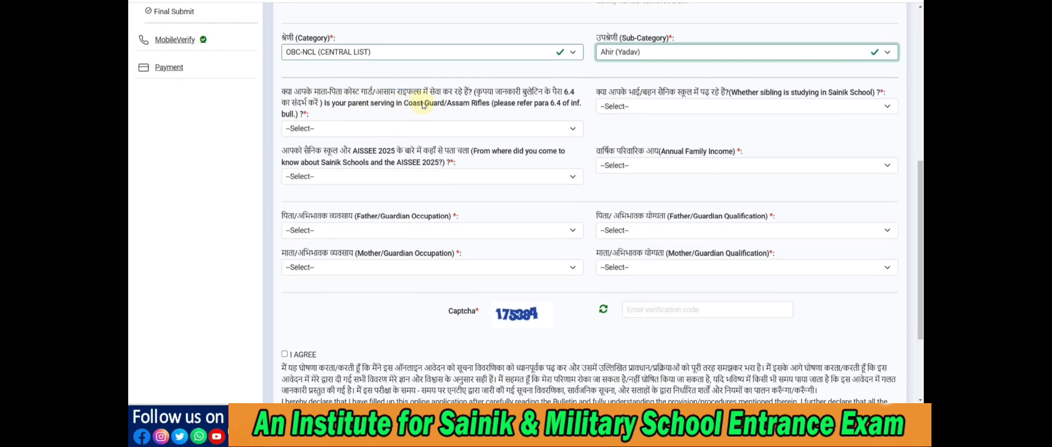
{"action": "left_click", "coordinate": [392, 128]}
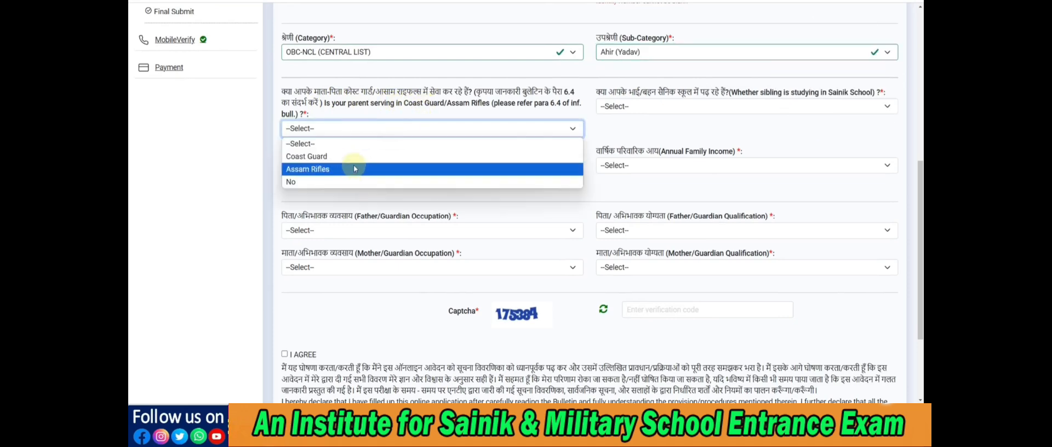
{"action": "left_click", "coordinate": [352, 183]}
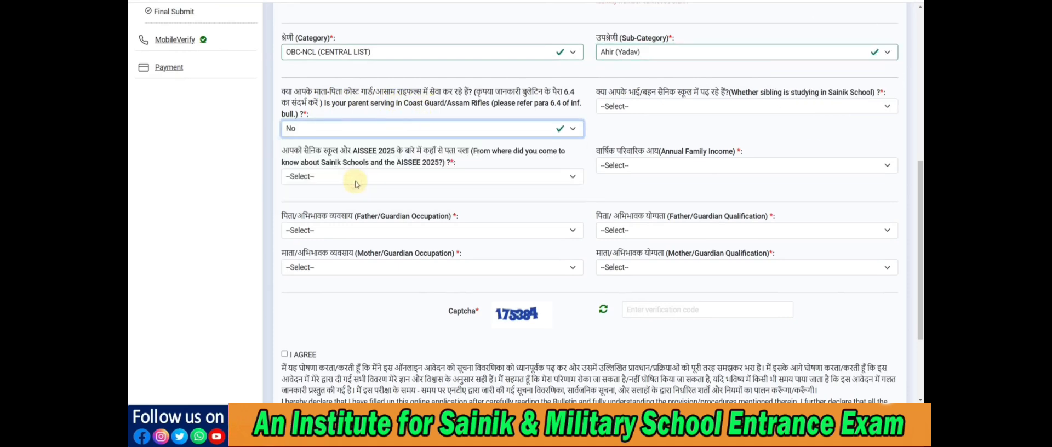
{"action": "left_click", "coordinate": [643, 108]}
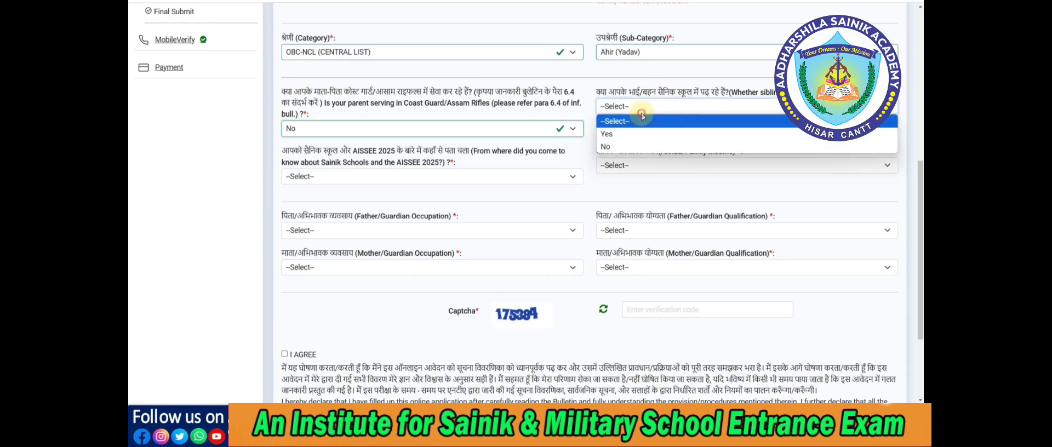
{"action": "left_click", "coordinate": [630, 147]}
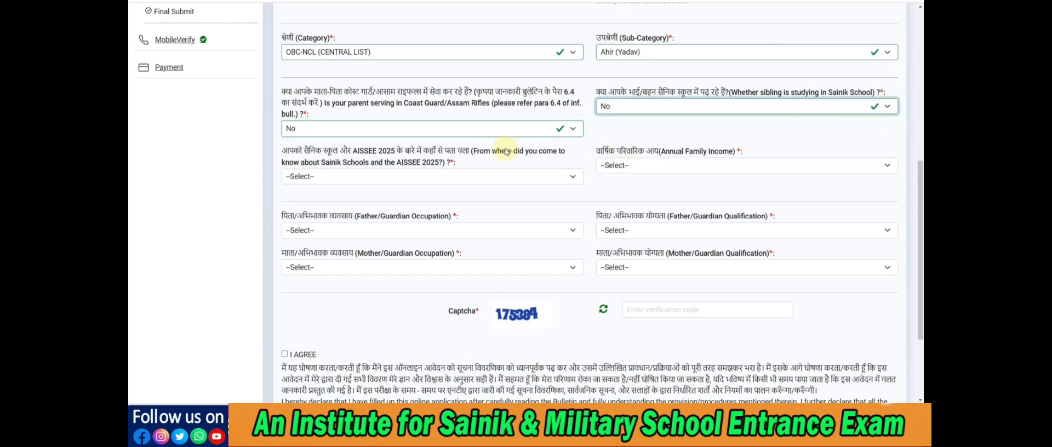
Set Social Media as the source of knowledge about AISSEE 2025 and the annual family income to 300001 – 400000
{"action": "scroll", "coordinate": [504, 148], "scroll_direction": "down", "scroll_amount": 1}
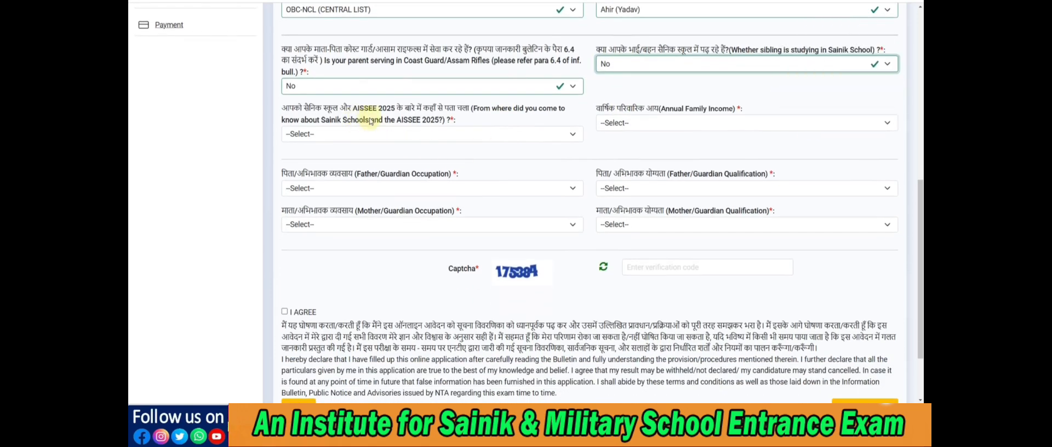
{"action": "left_click", "coordinate": [363, 136]}
{"action": "left_click", "coordinate": [362, 157]}
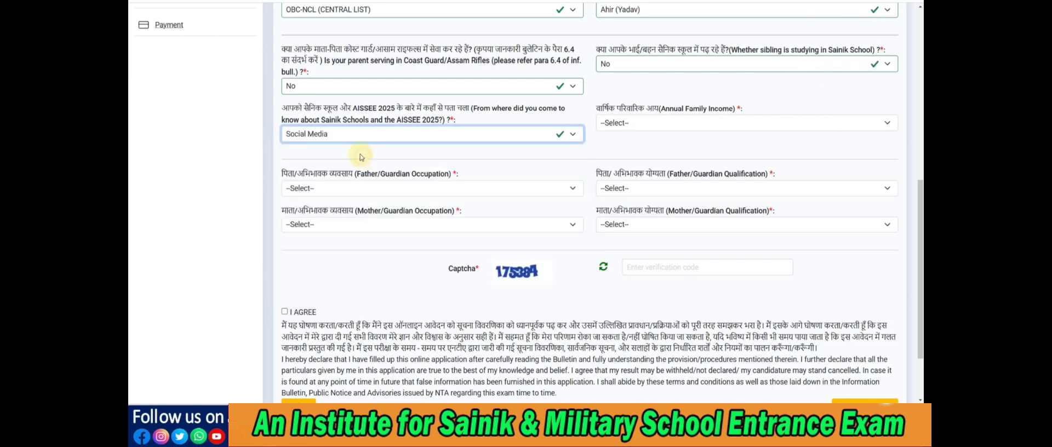
{"action": "left_click", "coordinate": [641, 125]}
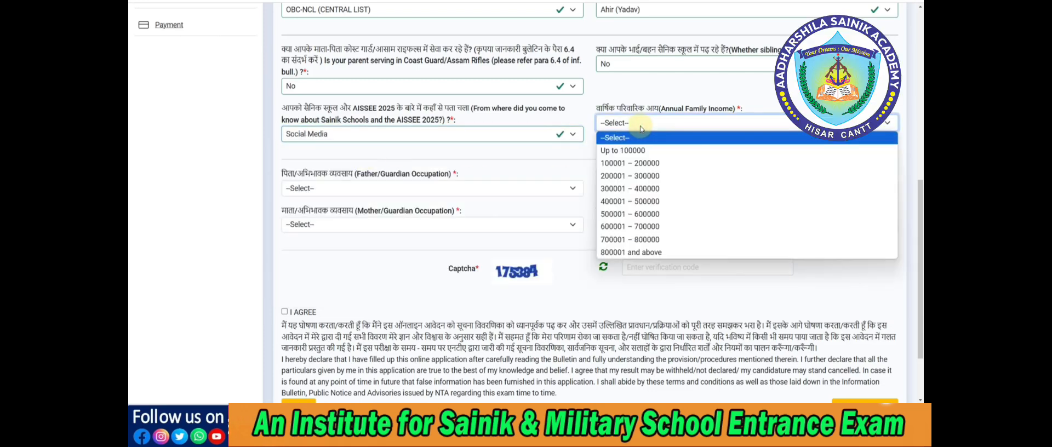
{"action": "left_click", "coordinate": [631, 189]}
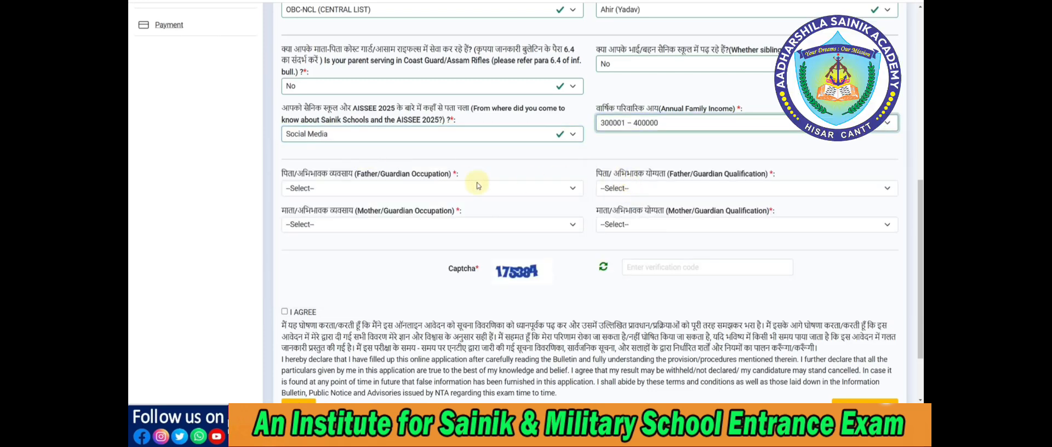
Set the father/guardian occupation to Government Service and the father/guardian qualification to GRADUATE
{"action": "scroll", "coordinate": [367, 175], "scroll_direction": "down", "scroll_amount": 1}
{"action": "left_click", "coordinate": [360, 148]}
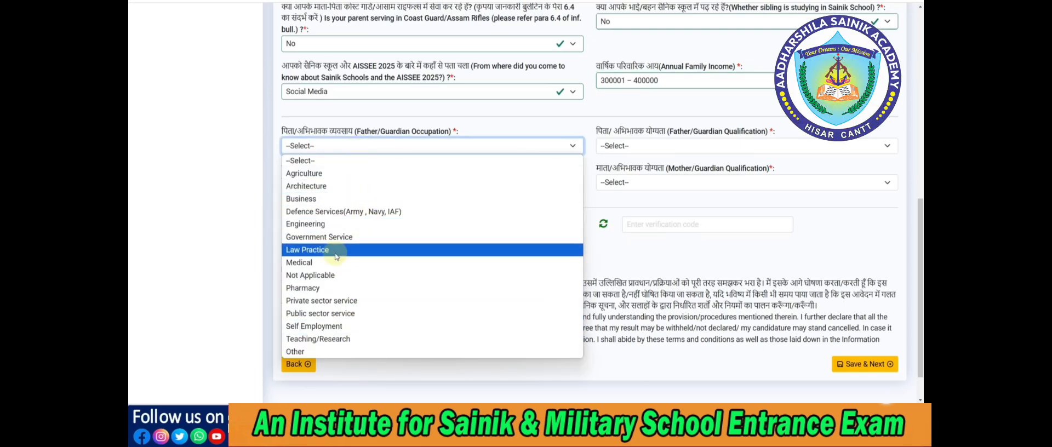
{"action": "left_click", "coordinate": [334, 237]}
{"action": "left_click", "coordinate": [636, 149]}
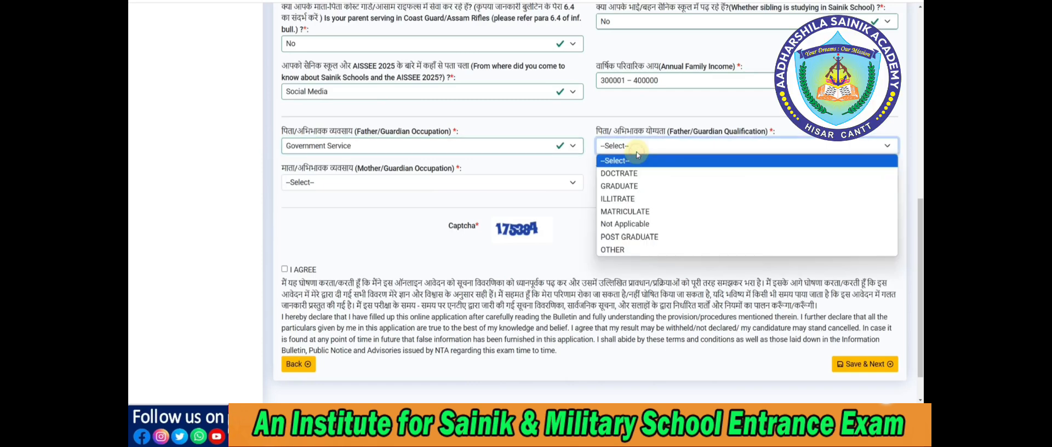
{"action": "left_click", "coordinate": [630, 186]}
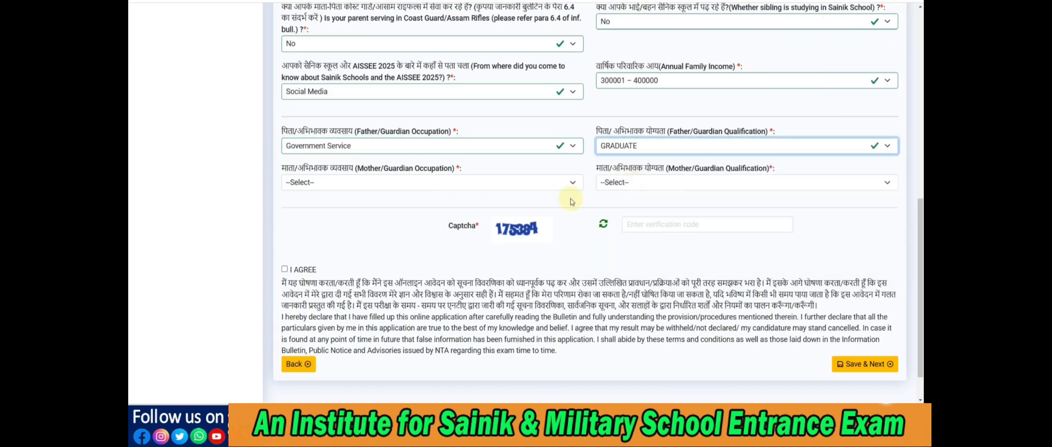
Set the mother/guardian occupation to Not Applicable and the mother/guardian qualification to MATRICULATE
{"action": "left_click", "coordinate": [400, 188]}
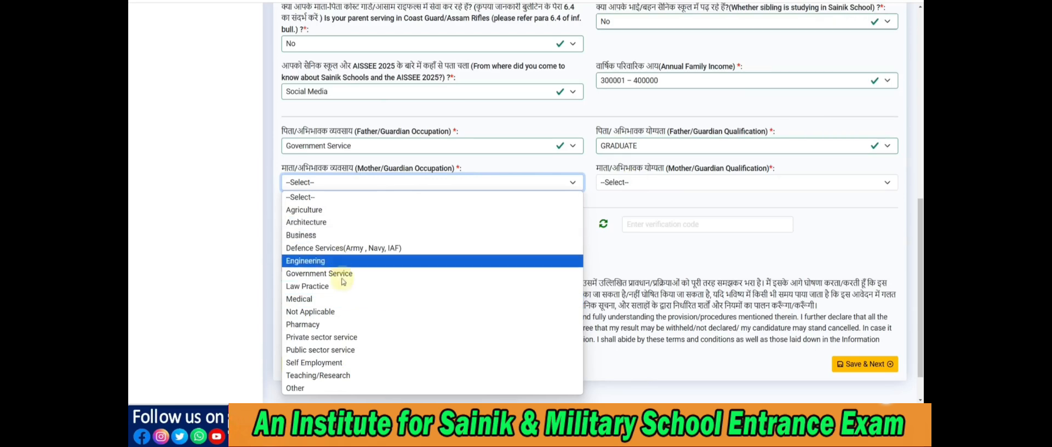
{"action": "left_click", "coordinate": [323, 312]}
{"action": "left_click", "coordinate": [612, 182]}
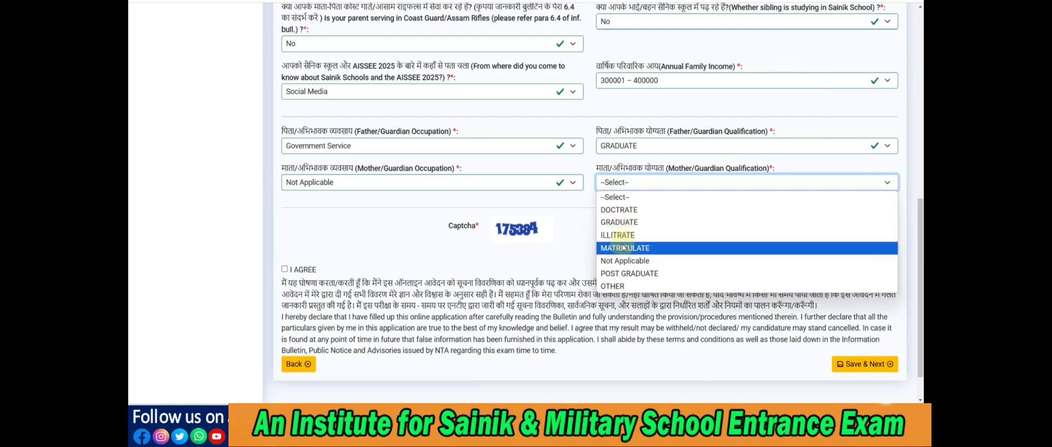
{"action": "left_click", "coordinate": [623, 246]}
Enter the captcha verification code, agree to the declaration, and save the personal details to proceed to the Apply For page
{"action": "left_click", "coordinate": [640, 232]}
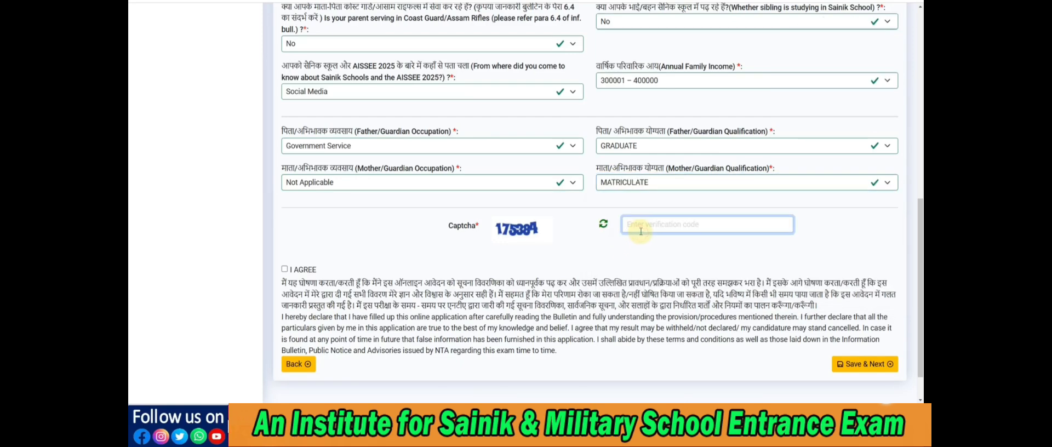
{"action": "type", "text": "175384"}
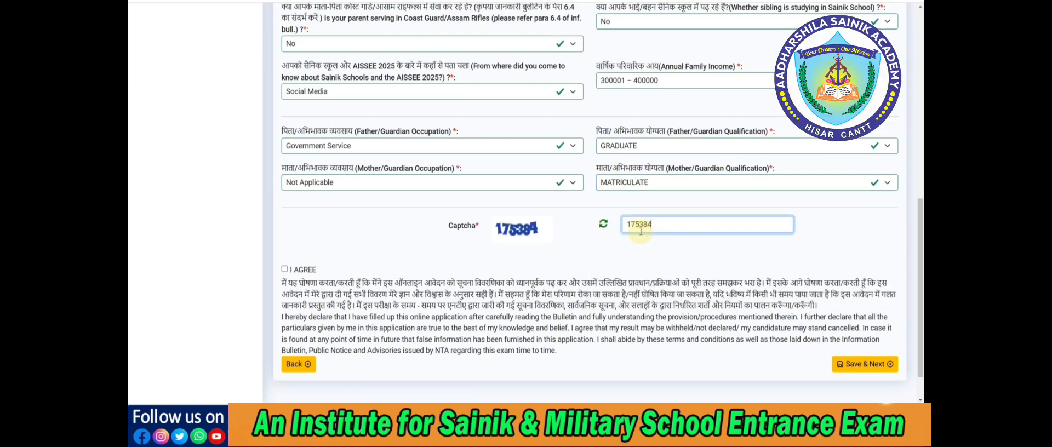
{"action": "left_click", "coordinate": [501, 266]}
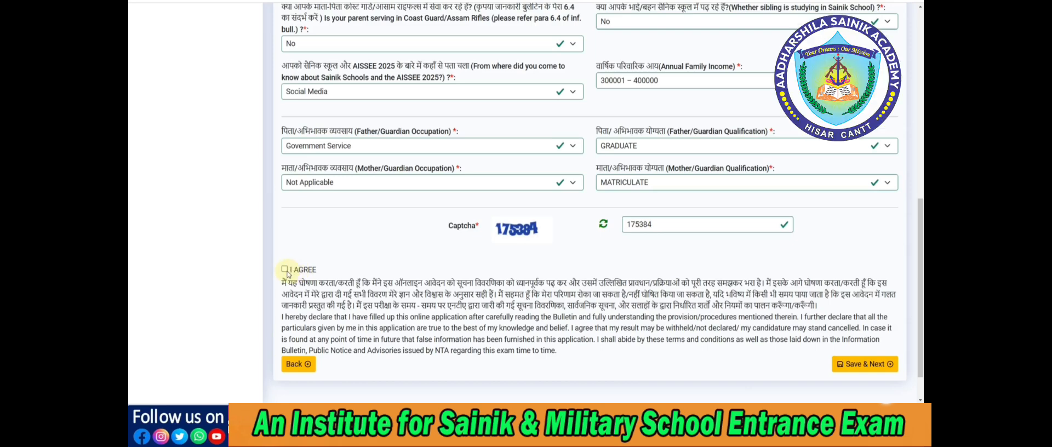
{"action": "left_click", "coordinate": [865, 365]}
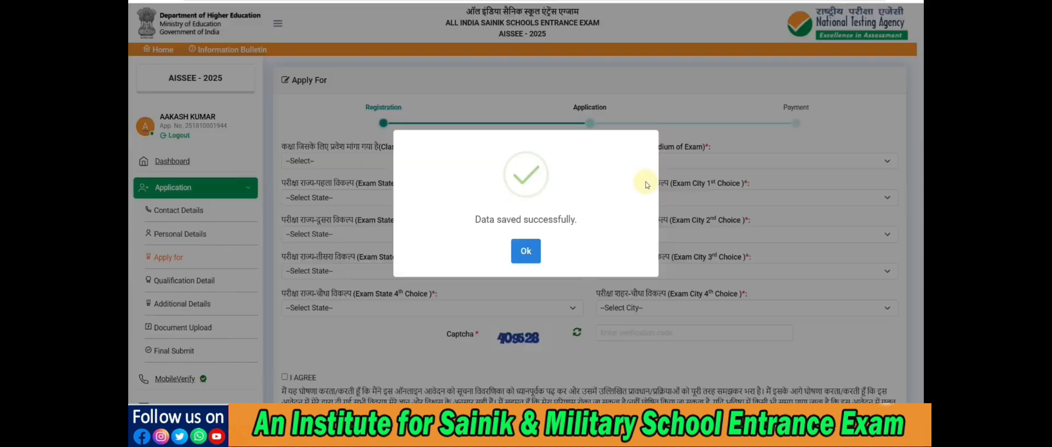
{"action": "left_click", "coordinate": [527, 251]}
Try Class VI and Class IX as the class for which admission is sought
{"action": "scroll", "coordinate": [463, 227], "scroll_direction": "down", "scroll_amount": 2}
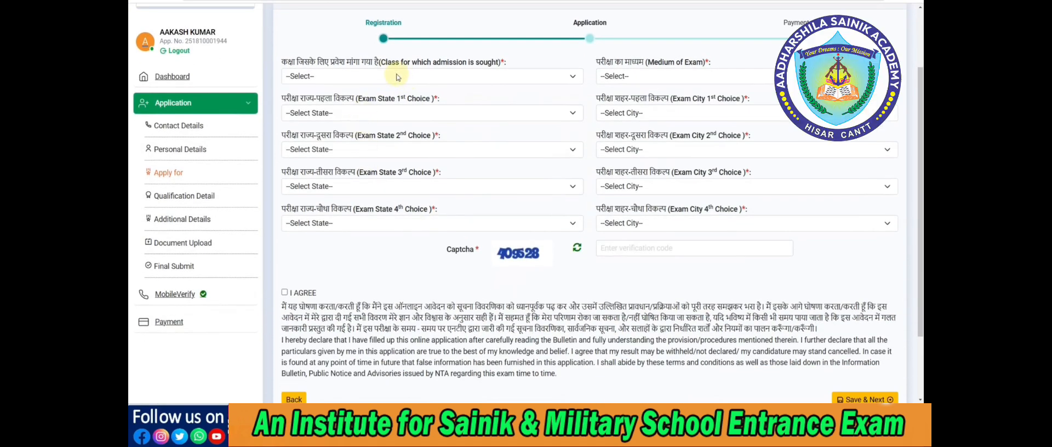
{"action": "left_click", "coordinate": [397, 77]}
{"action": "left_click", "coordinate": [353, 100]}
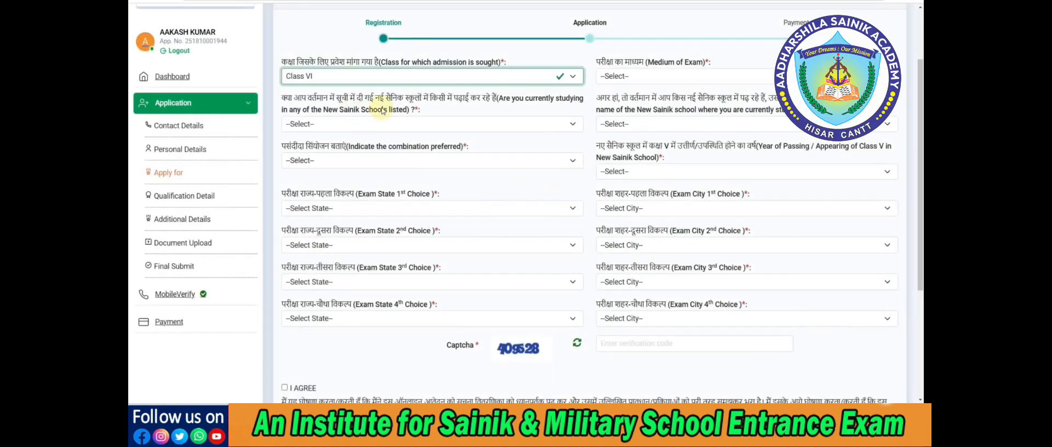
{"action": "left_click", "coordinate": [362, 81]}
{"action": "left_click", "coordinate": [336, 114]}
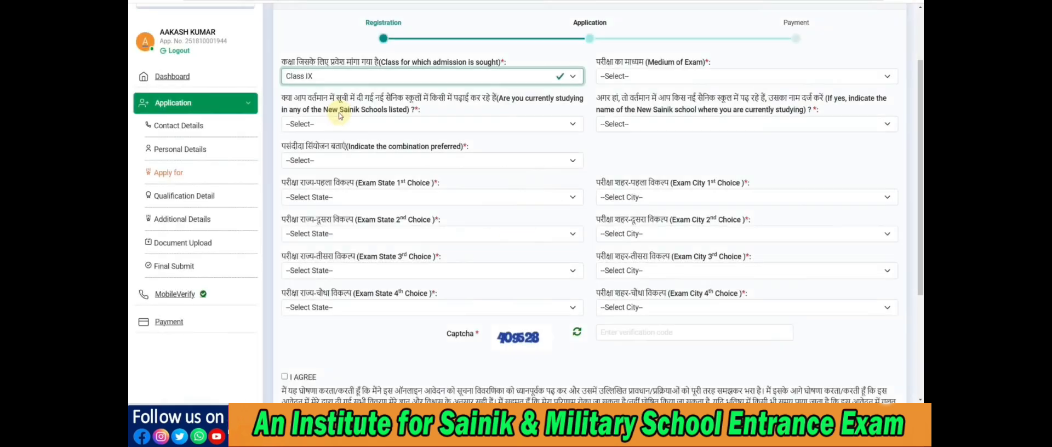
Set the class for which admission is sought to Class VI and the medium of exam to ENGLISH
{"action": "left_click", "coordinate": [335, 77]}
{"action": "left_click", "coordinate": [335, 104]}
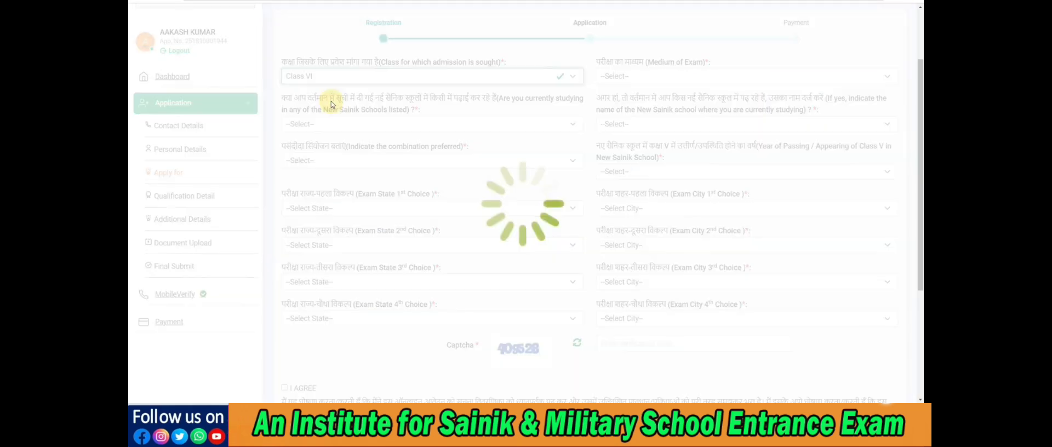
{"action": "left_click", "coordinate": [659, 76]}
{"action": "left_click", "coordinate": [647, 129]}
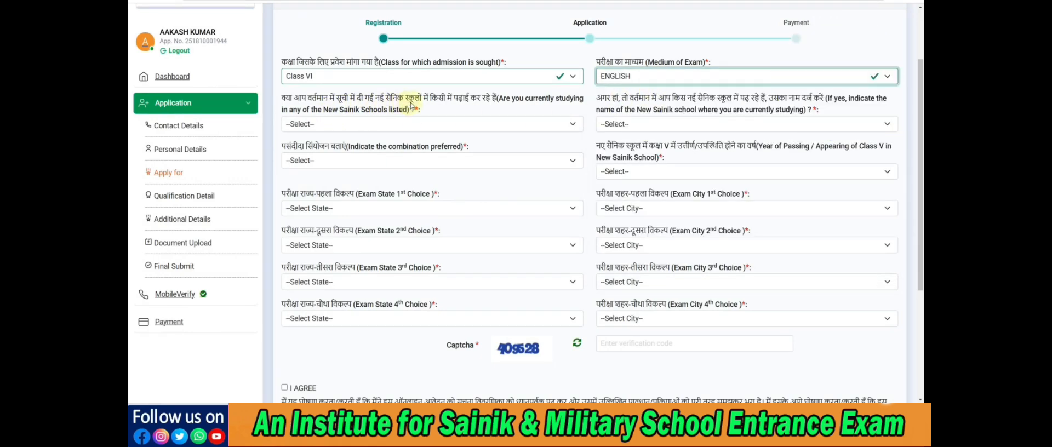
Try the answers Yes – Passed, Yes – Appearing and NO for currently studying in a listed New Sainik School
{"action": "left_click", "coordinate": [390, 124]}
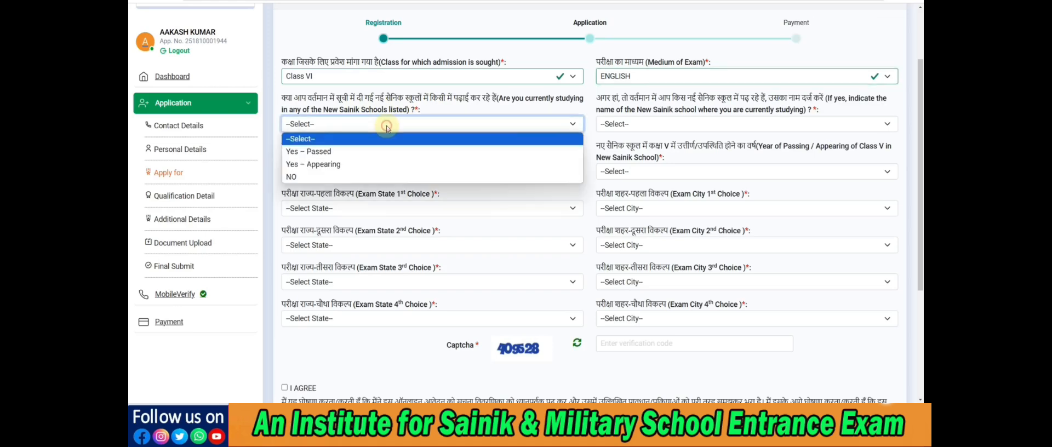
{"action": "left_click", "coordinate": [355, 152]}
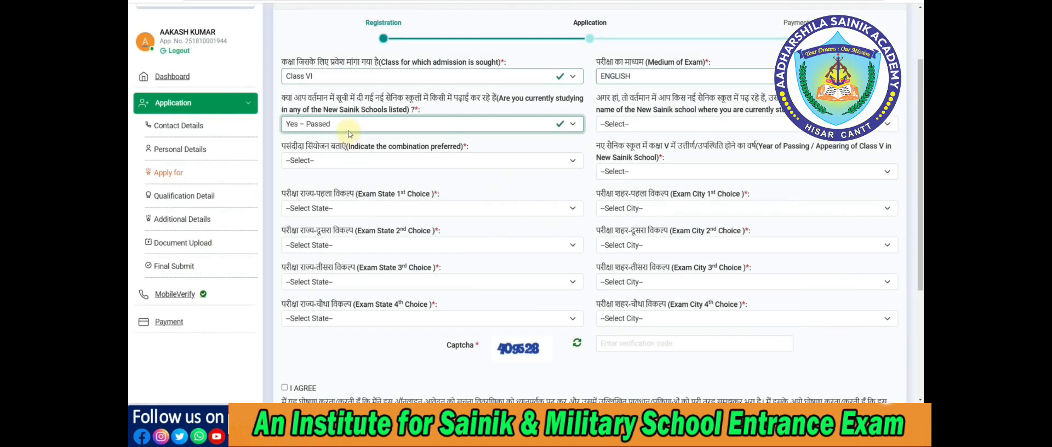
{"action": "left_click", "coordinate": [344, 125]}
{"action": "left_click", "coordinate": [337, 165]}
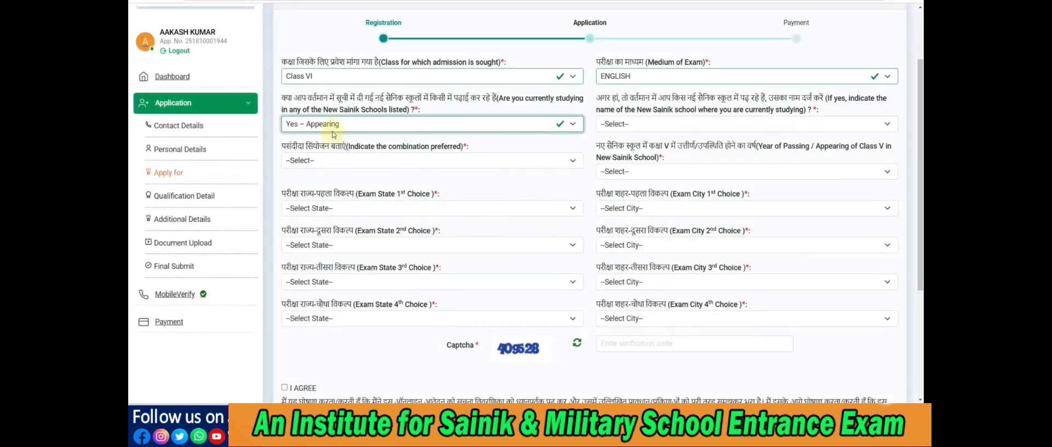
{"action": "left_click", "coordinate": [324, 124]}
{"action": "left_click", "coordinate": [320, 177]}
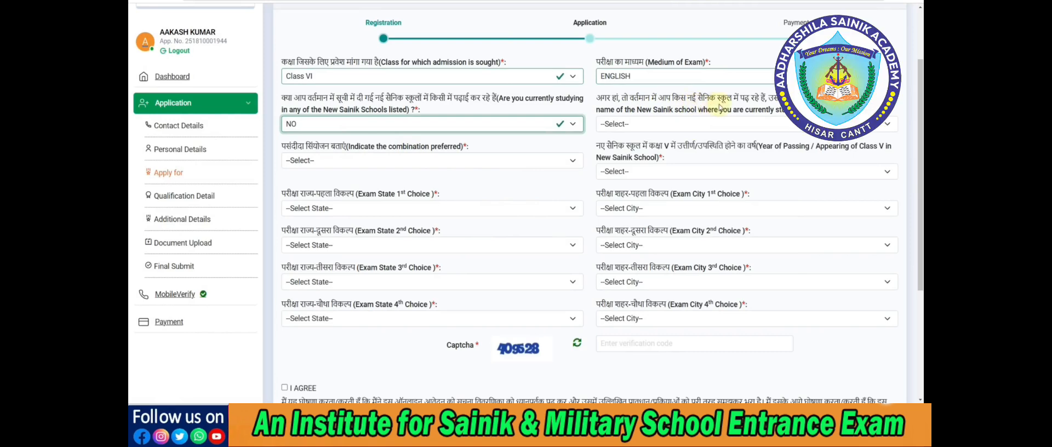
Switch the currently studying answer to Yes – Passed and open the list of New Sainik School names
{"action": "left_click", "coordinate": [696, 127]}
{"action": "left_click", "coordinate": [468, 124]}
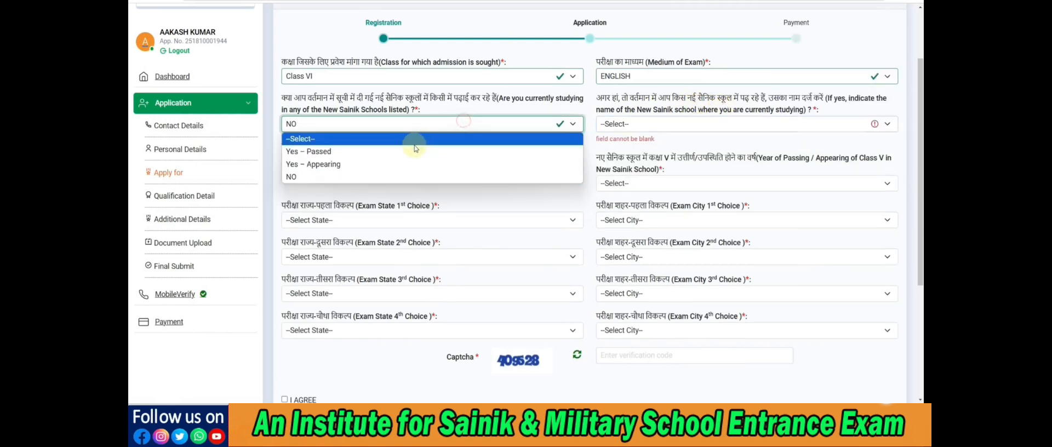
{"action": "left_click", "coordinate": [419, 148]}
{"action": "left_click", "coordinate": [660, 123]}
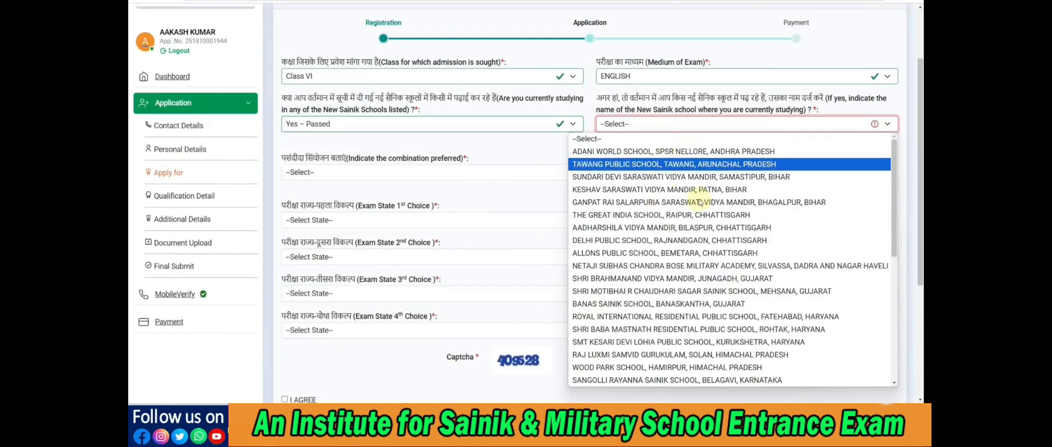
Answer NO to currently studying in a New Sainik School and set the current New Sainik School name to Not Applicable
{"action": "left_click", "coordinate": [431, 125]}
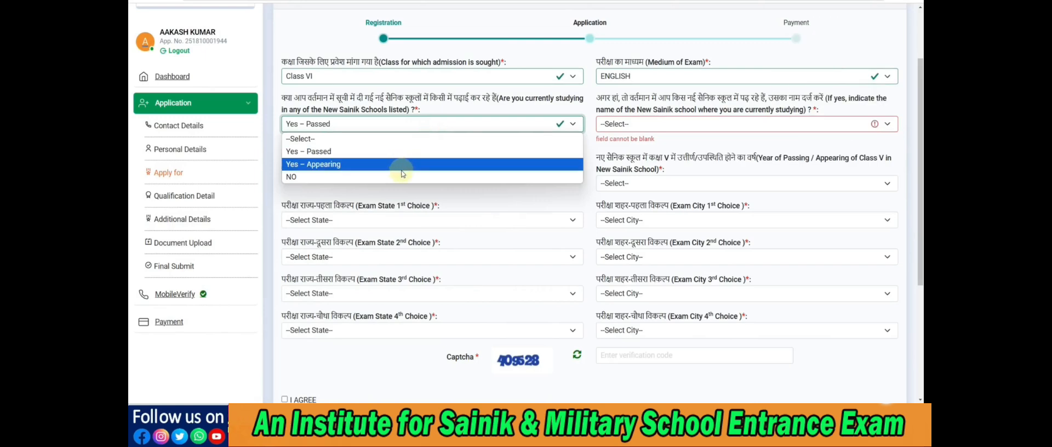
{"action": "left_click", "coordinate": [406, 177]}
{"action": "left_click", "coordinate": [630, 124]}
{"action": "left_click", "coordinate": [631, 153]}
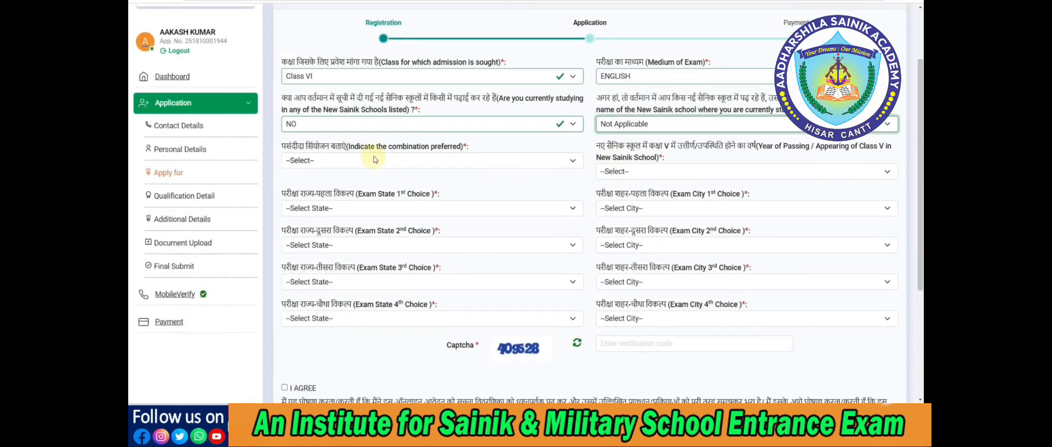
Try Sainik Schools only and New Sainik Schools 40% route only as the preferred combination
{"action": "left_click", "coordinate": [383, 160]}
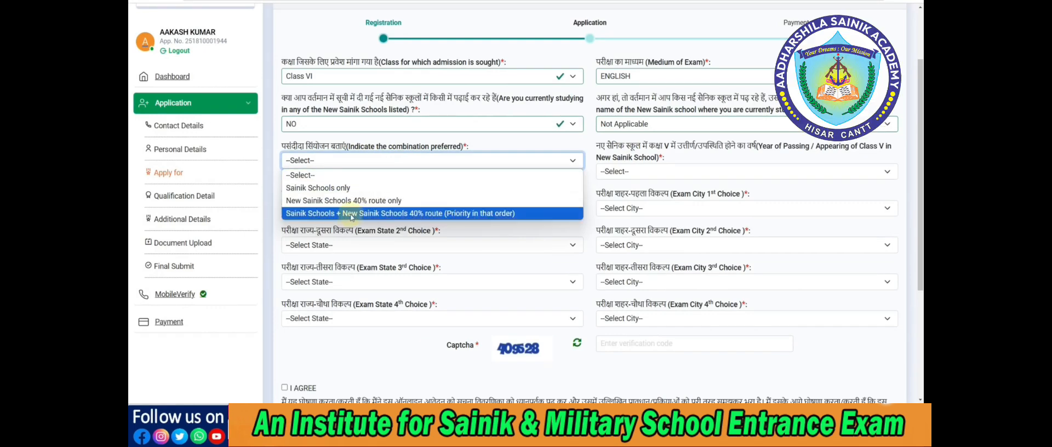
{"action": "left_click", "coordinate": [357, 188]}
{"action": "left_click", "coordinate": [357, 166]}
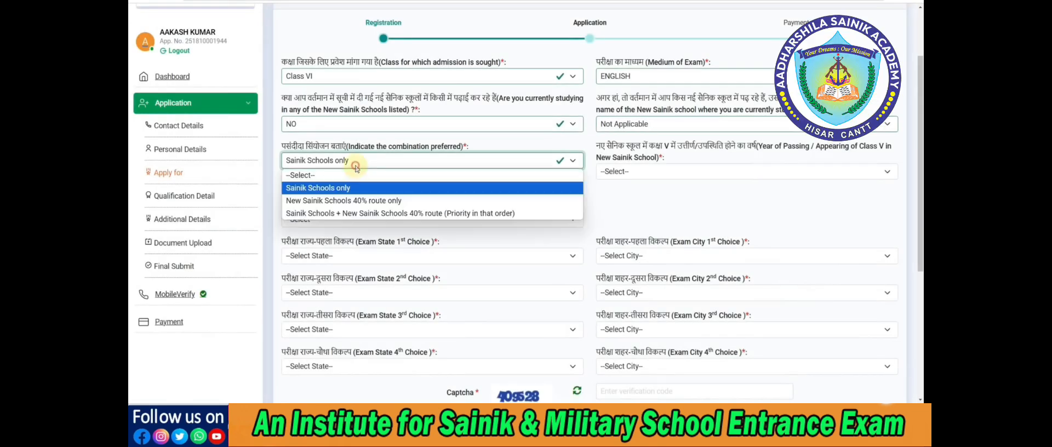
{"action": "left_click", "coordinate": [343, 201]}
Set the preferred combination to Sainik Schools + New Sainik Schools 40% route and the Class V passing/appearing year to Not Applicable
{"action": "left_click", "coordinate": [342, 163]}
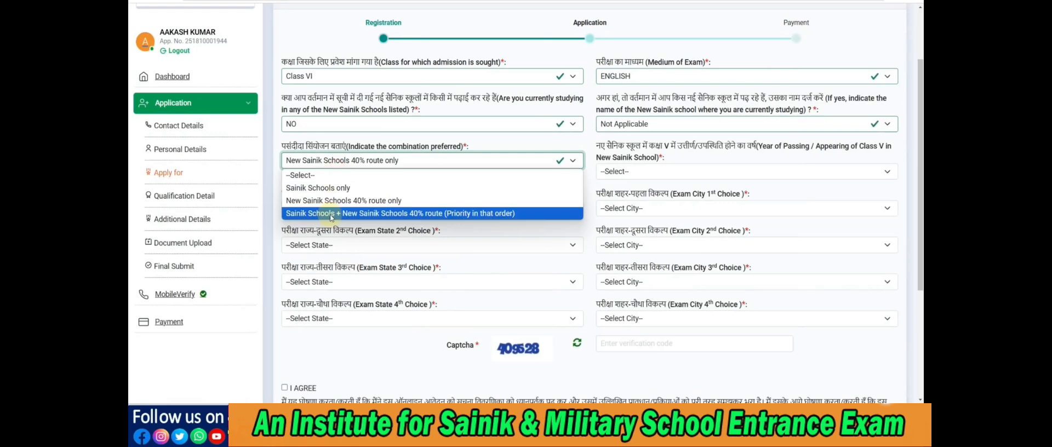
{"action": "left_click", "coordinate": [333, 213]}
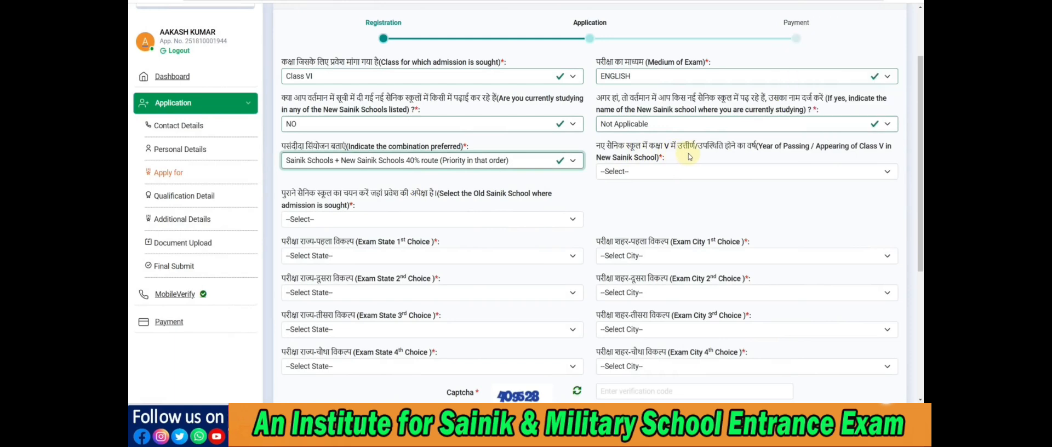
{"action": "left_click", "coordinate": [668, 172]}
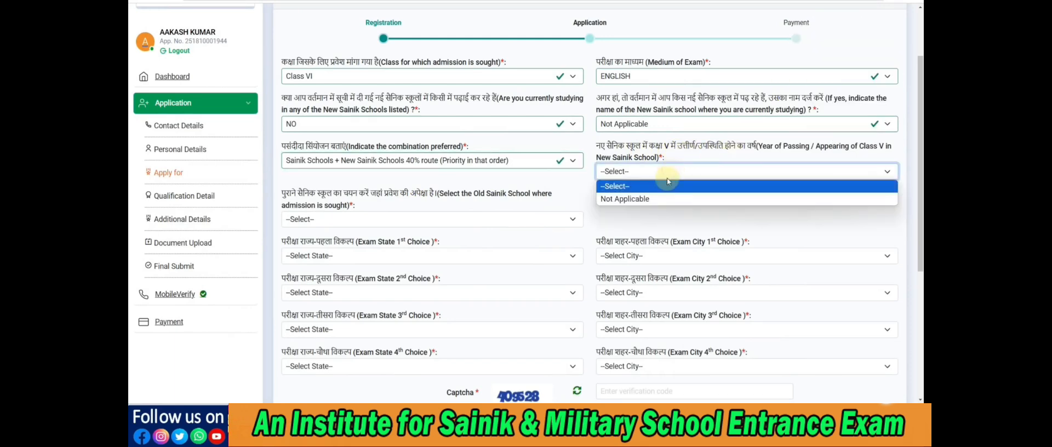
{"action": "left_click", "coordinate": [657, 200]}
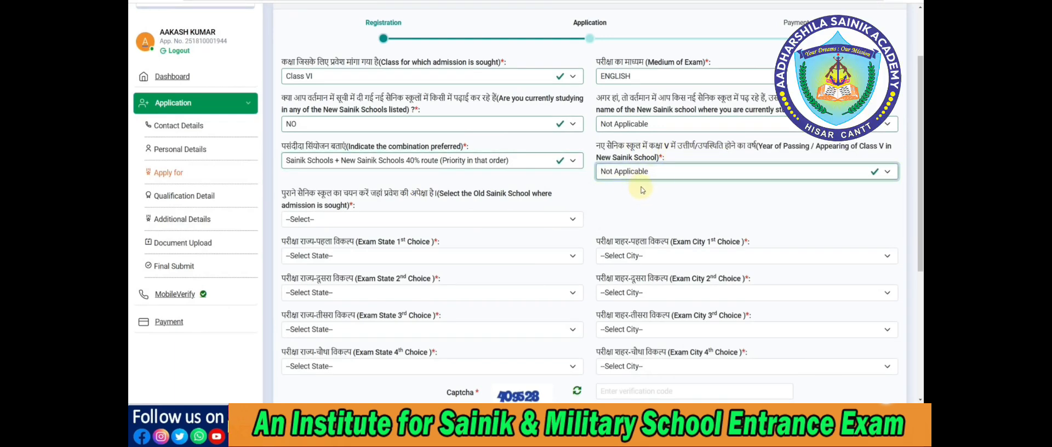
Select SAINIK SCHOOL JHUNJHUNU, JHUNJHUNU, RAJASTHAN as the Old Sainik School where admission is sought
{"action": "scroll", "coordinate": [380, 194], "scroll_direction": "down", "scroll_amount": 1}
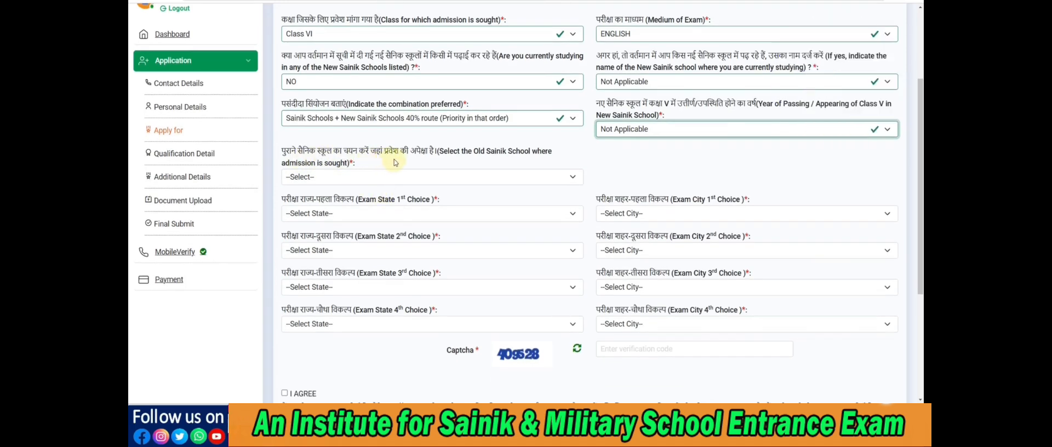
{"action": "scroll", "coordinate": [393, 162], "scroll_direction": "down", "scroll_amount": 1}
{"action": "left_click", "coordinate": [365, 134]}
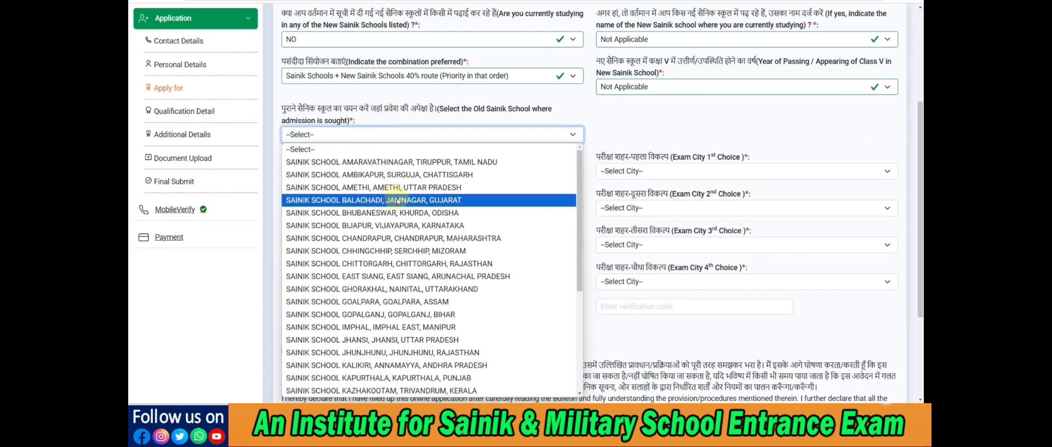
{"action": "scroll", "coordinate": [400, 202], "scroll_direction": "down", "scroll_amount": 3}
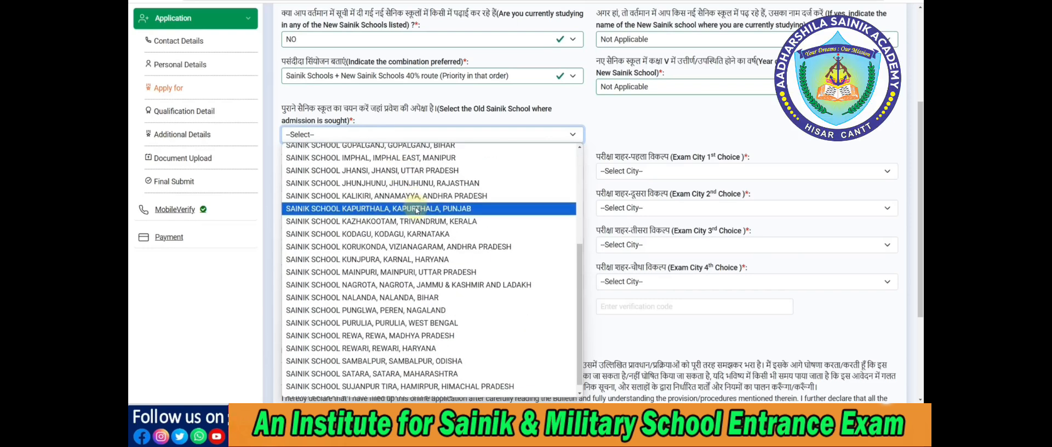
{"action": "left_click", "coordinate": [417, 186]}
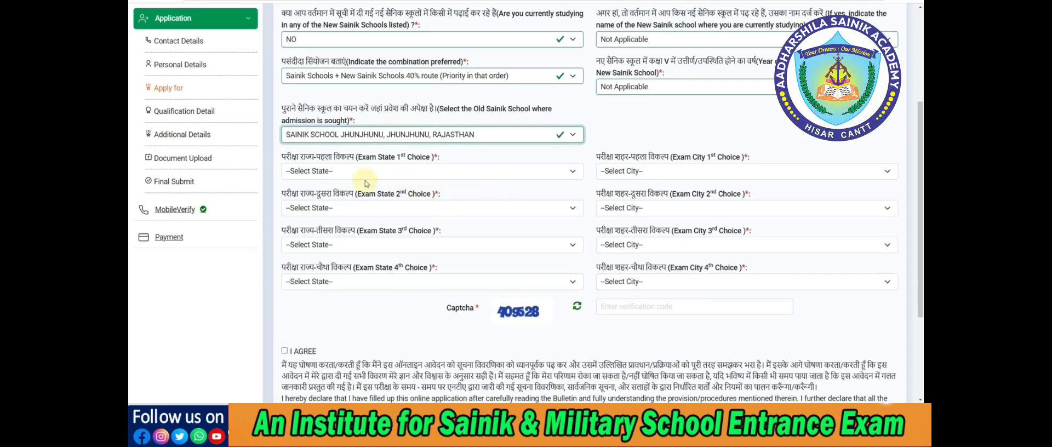
Set the first-choice exam state to RAJASTHAN and the first-choice exam city to JAIPUR
{"action": "left_click", "coordinate": [347, 174]}
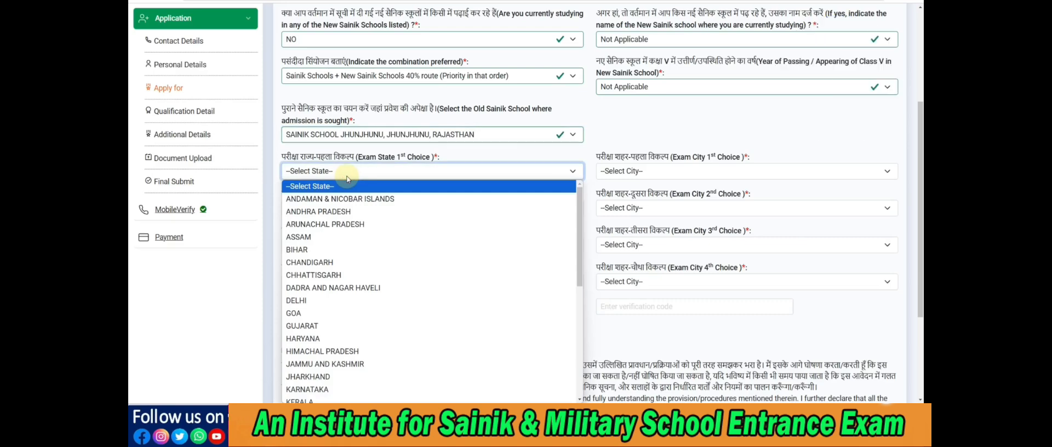
{"action": "scroll", "coordinate": [329, 261], "scroll_direction": "down", "scroll_amount": 5}
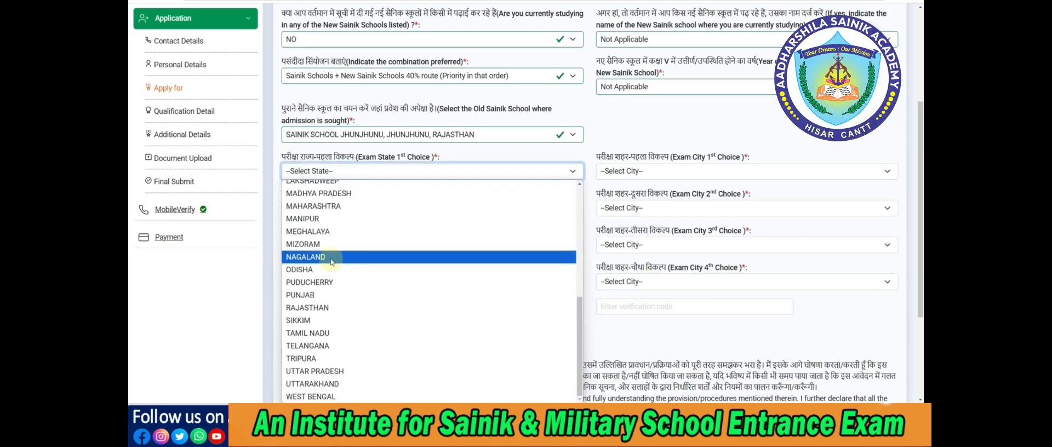
{"action": "left_click", "coordinate": [325, 308]}
{"action": "left_click", "coordinate": [630, 172]}
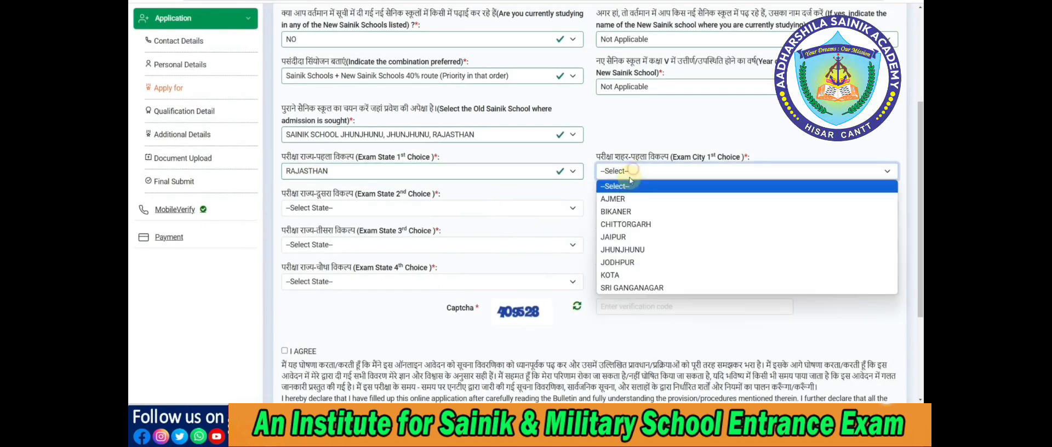
{"action": "left_click", "coordinate": [619, 237]}
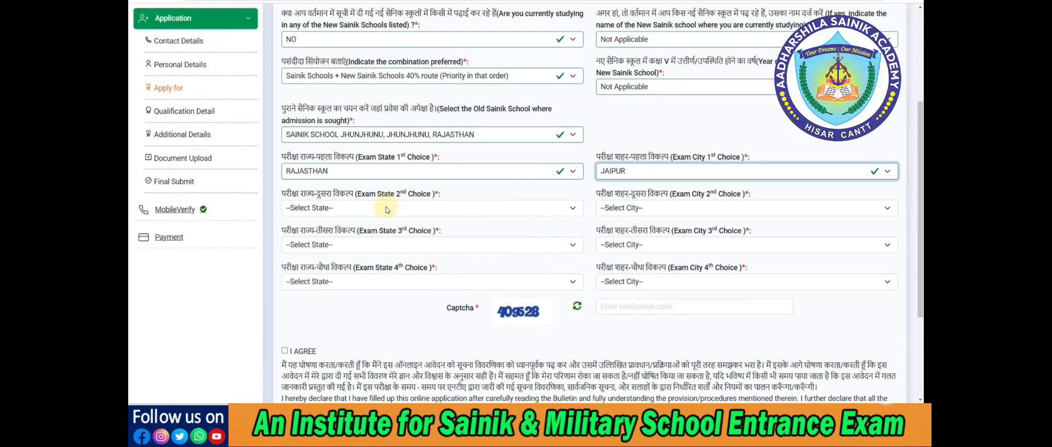
Set the second-choice exam state to RAJASTHAN and the second-choice exam city to KOTA
{"action": "left_click", "coordinate": [359, 207]}
{"action": "scroll", "coordinate": [359, 187], "scroll_direction": "down", "scroll_amount": 5}
{"action": "left_click", "coordinate": [310, 106]}
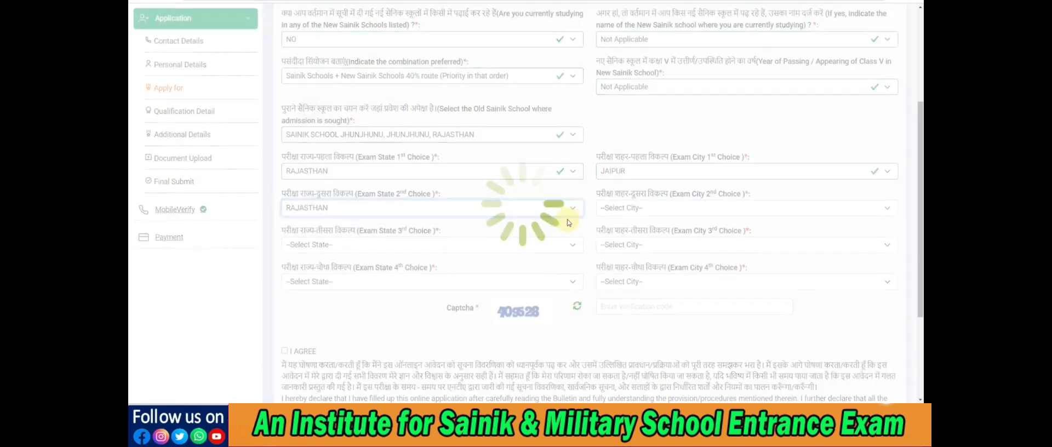
{"action": "left_click", "coordinate": [607, 209]}
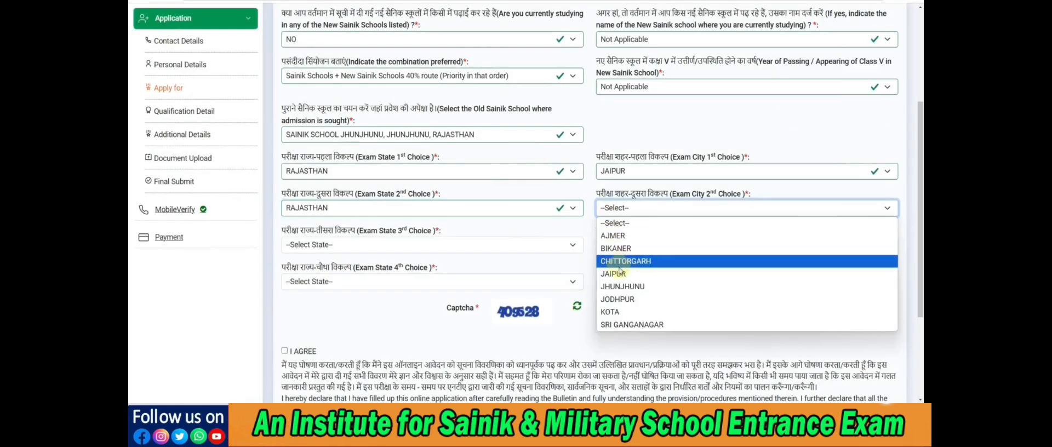
{"action": "left_click", "coordinate": [622, 312]}
Set both the third-choice exam state and the third-choice exam city to DELHI
{"action": "left_click", "coordinate": [419, 245]}
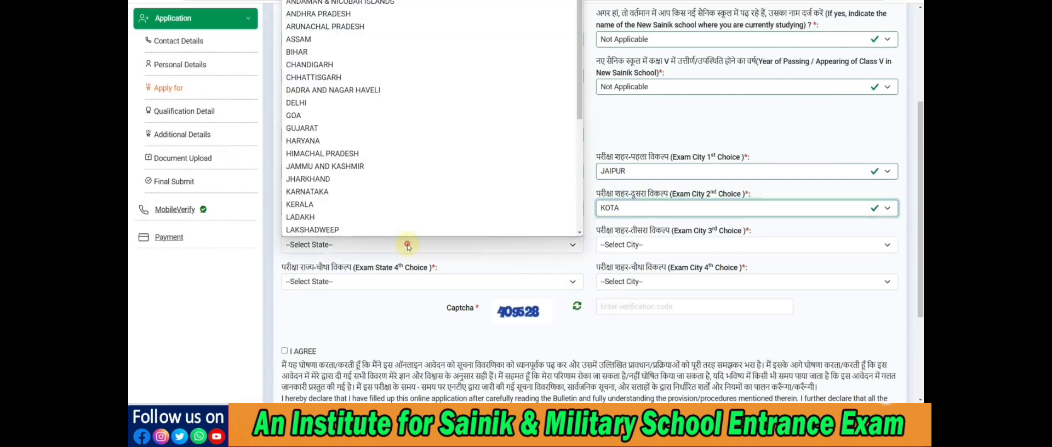
{"action": "left_click", "coordinate": [335, 103]}
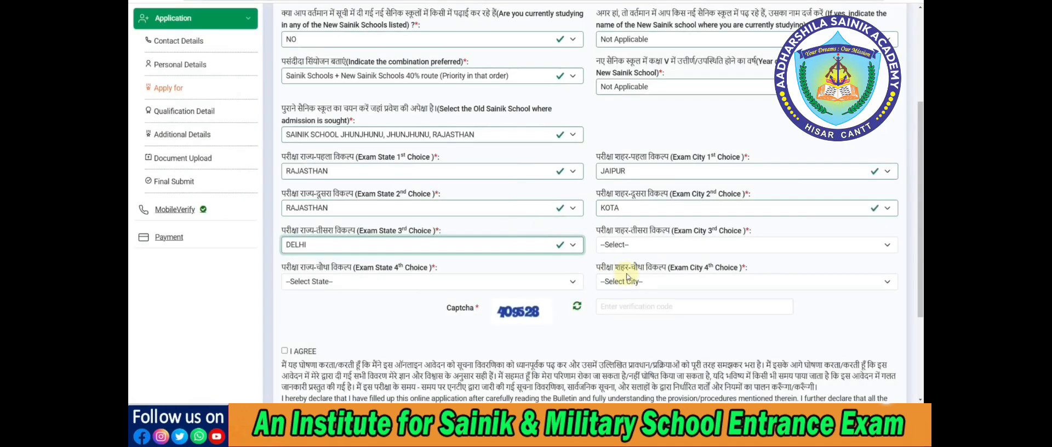
{"action": "left_click", "coordinate": [625, 248]}
{"action": "left_click", "coordinate": [622, 271]}
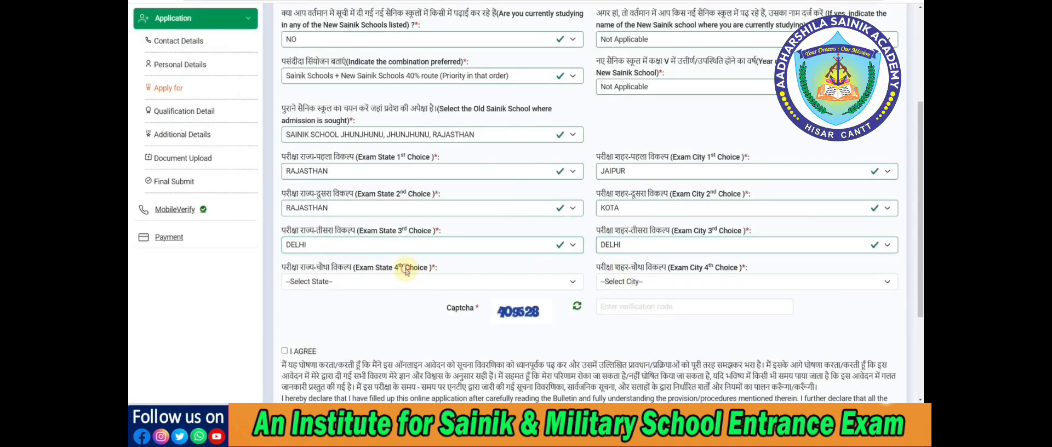
Set the fourth-choice exam state to UTTAR PRADESH and the fourth-choice exam city to AGRA
{"action": "left_click", "coordinate": [404, 277]}
{"action": "scroll", "coordinate": [395, 241], "scroll_direction": "down", "scroll_amount": 5}
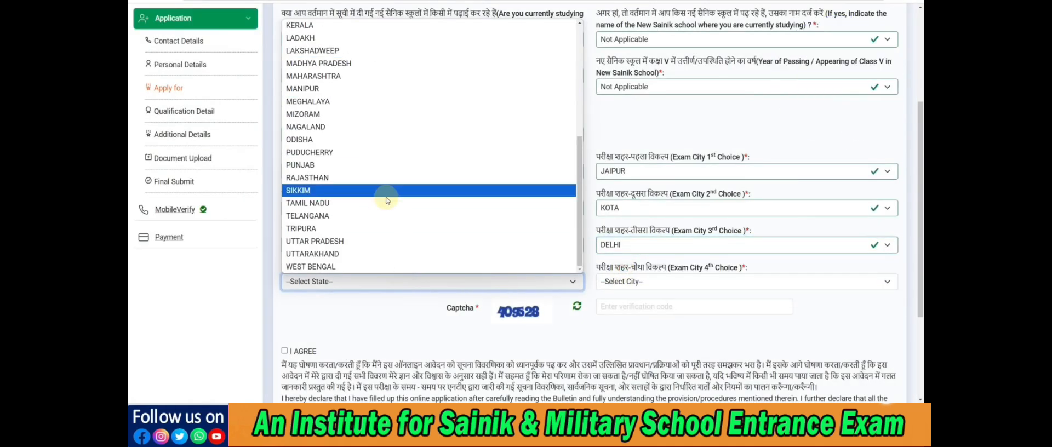
{"action": "left_click", "coordinate": [366, 235]}
{"action": "left_click", "coordinate": [613, 282]}
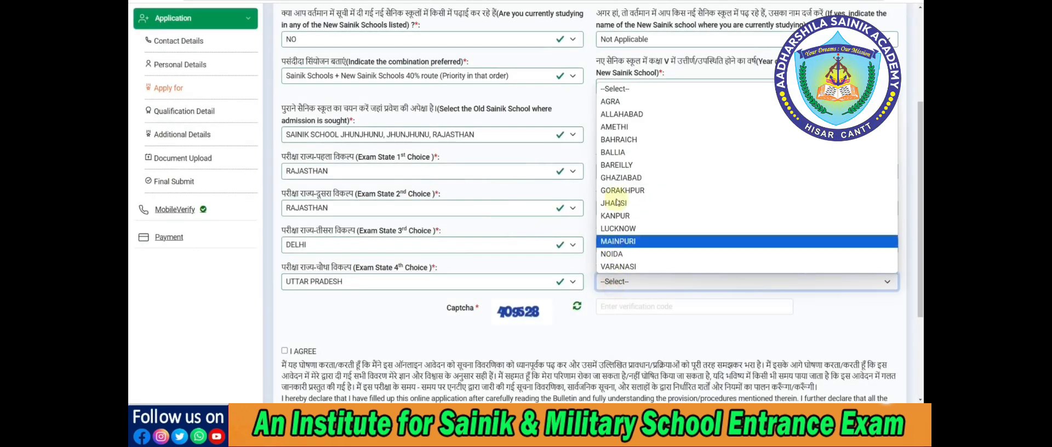
{"action": "left_click", "coordinate": [612, 102]}
Enter the captcha verification code, agree to the declaration and save the Apply For page to continue to the qualification details
{"action": "left_click", "coordinate": [618, 308]}
{"action": "type", "text": "409528"}
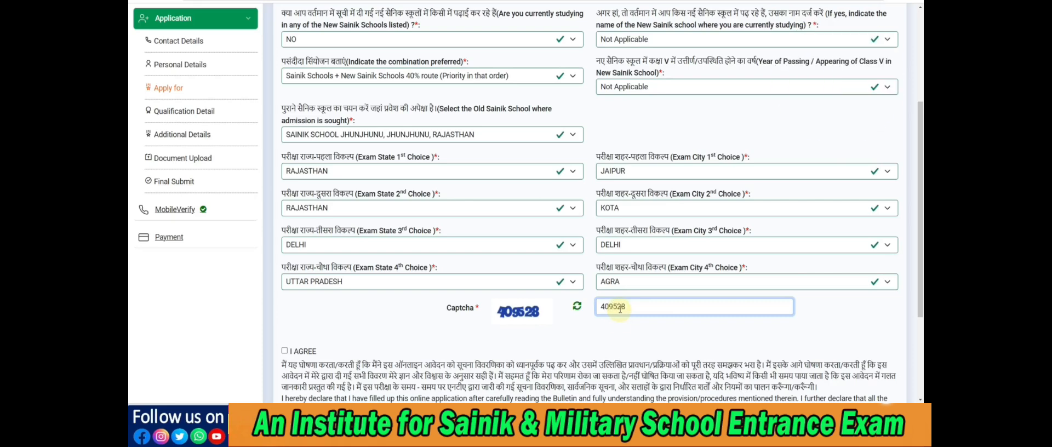
{"action": "left_click", "coordinate": [619, 326]}
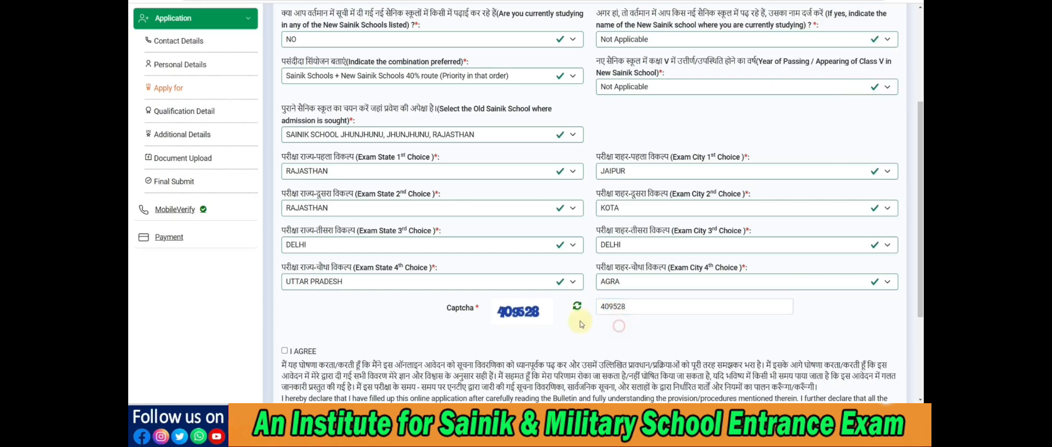
{"action": "scroll", "coordinate": [618, 327], "scroll_direction": "down", "scroll_amount": 3}
{"action": "left_click", "coordinate": [285, 225]}
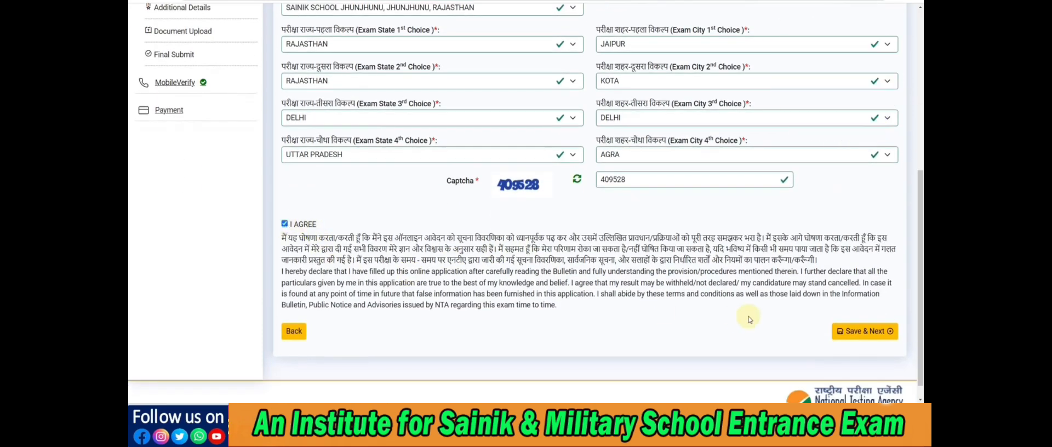
{"action": "left_click", "coordinate": [857, 334]}
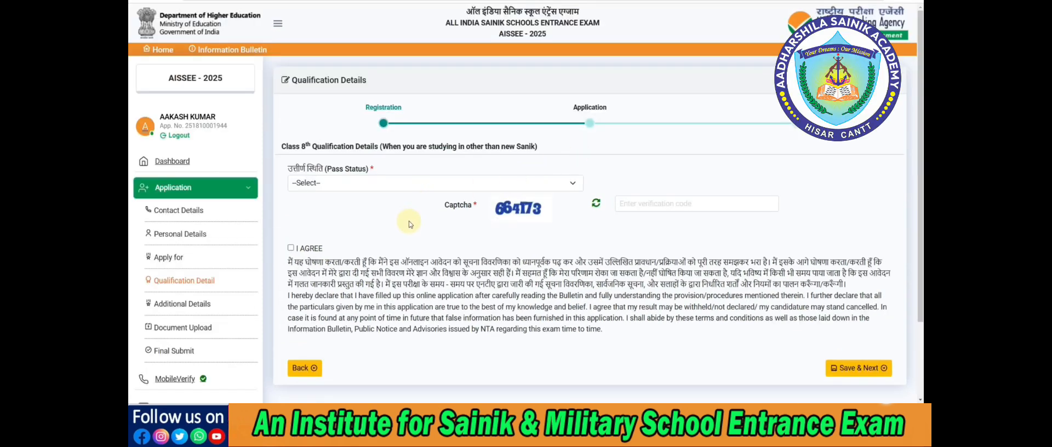
Try Passed as the Class 8th pass status, with VIII as the examination and Percentage as the result mode
{"action": "left_click", "coordinate": [359, 187]}
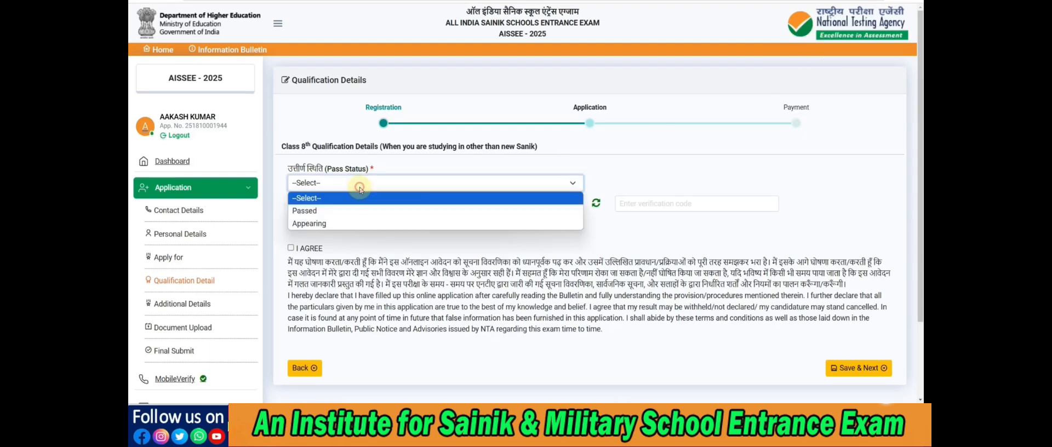
{"action": "left_click", "coordinate": [350, 213]}
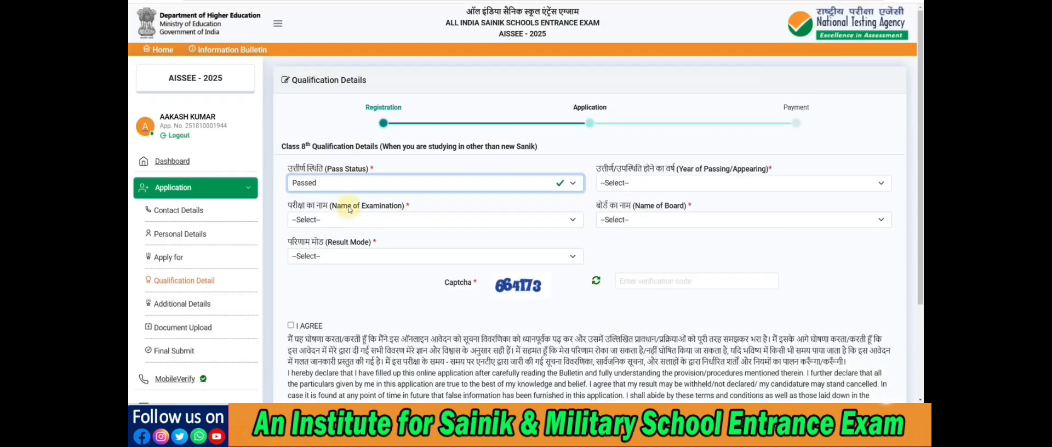
{"action": "left_click", "coordinate": [636, 186]}
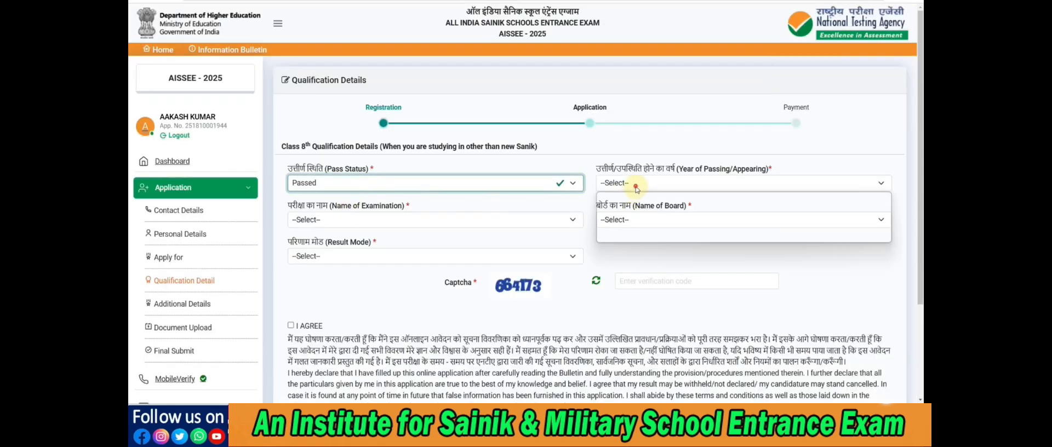
{"action": "left_click", "coordinate": [403, 221]}
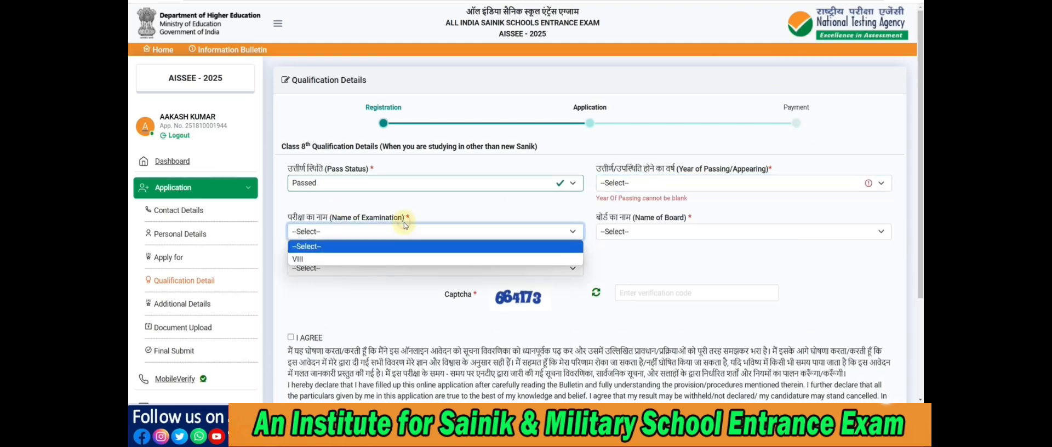
{"action": "left_click", "coordinate": [396, 257]}
{"action": "left_click", "coordinate": [633, 236]}
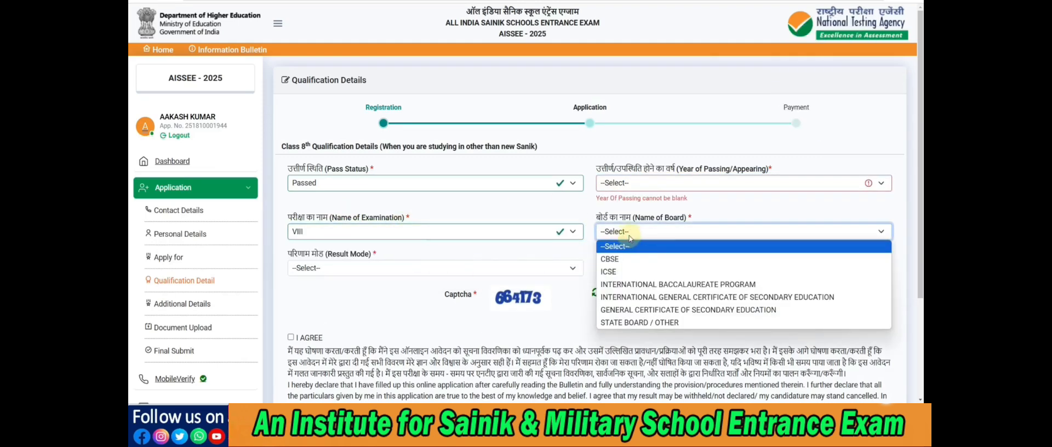
{"action": "left_click", "coordinate": [393, 268]}
{"action": "left_click", "coordinate": [390, 304]}
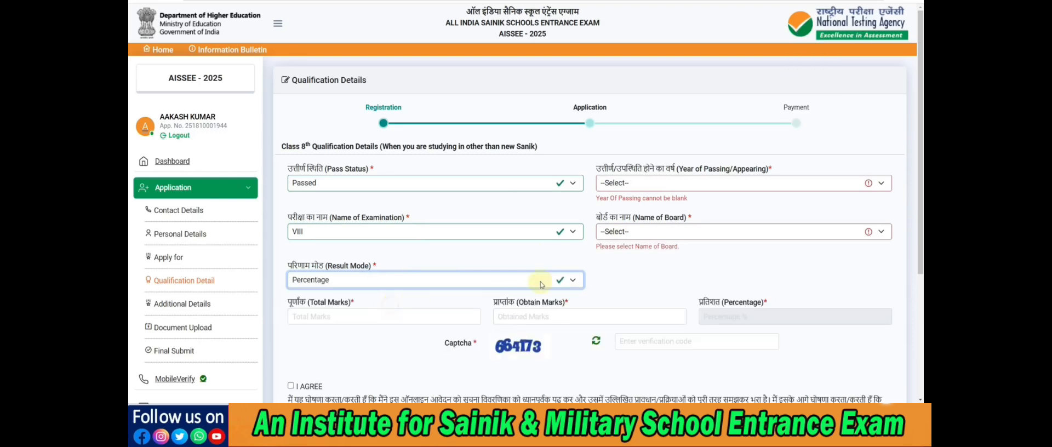
{"action": "scroll", "coordinate": [542, 284], "scroll_direction": "down", "scroll_amount": 3}
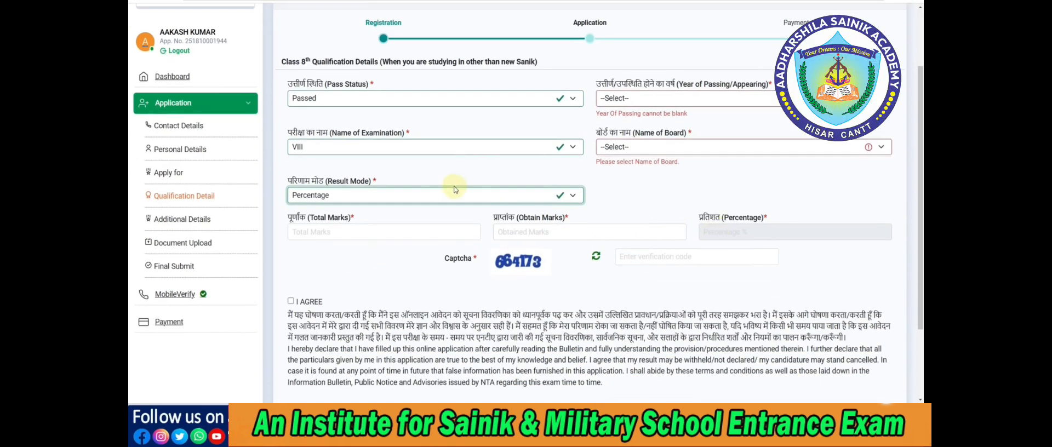
Set the pass status to Appearing, the year to 2025, the examination to VIII and the board to STATE BOARD / OTHER
{"action": "left_click", "coordinate": [338, 101]}
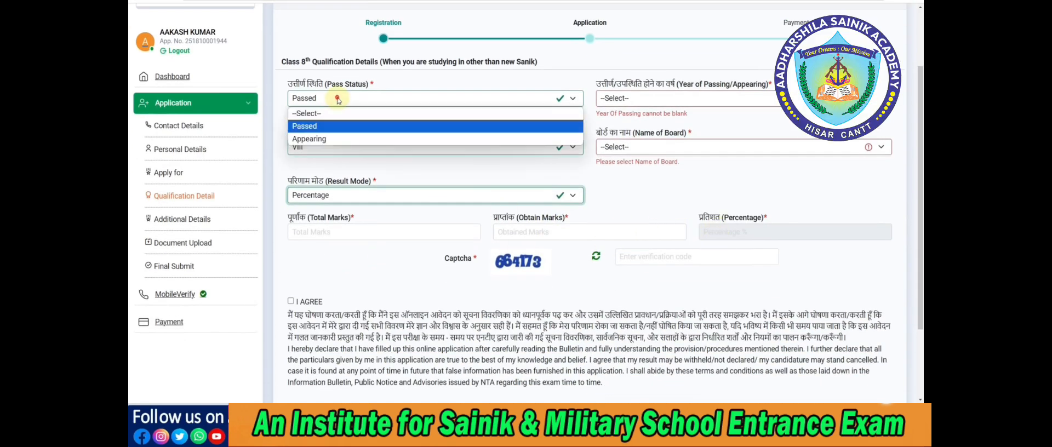
{"action": "left_click", "coordinate": [329, 139]}
{"action": "left_click", "coordinate": [658, 104]}
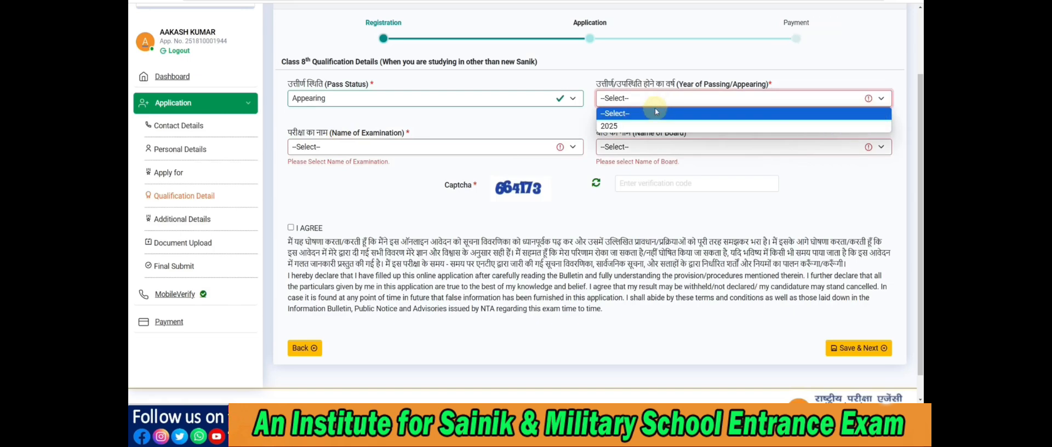
{"action": "left_click", "coordinate": [644, 126]}
{"action": "left_click", "coordinate": [386, 137]}
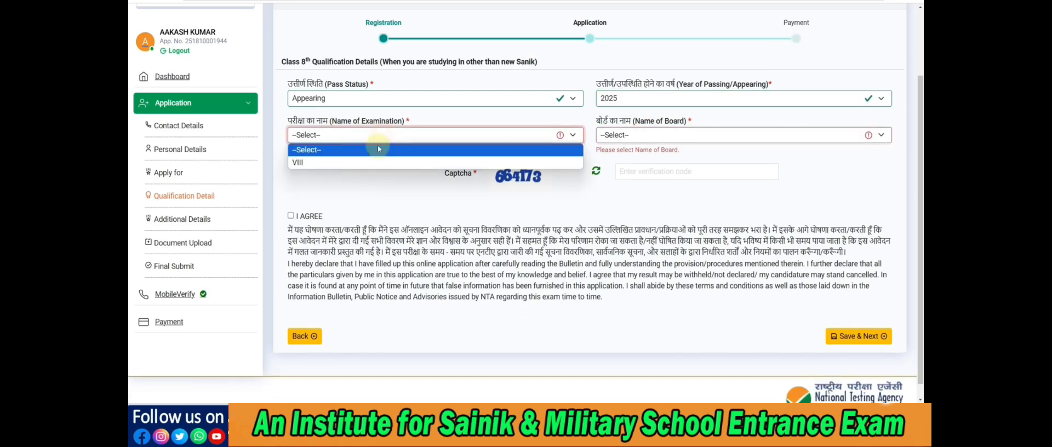
{"action": "left_click", "coordinate": [376, 159]}
{"action": "left_click", "coordinate": [642, 141]}
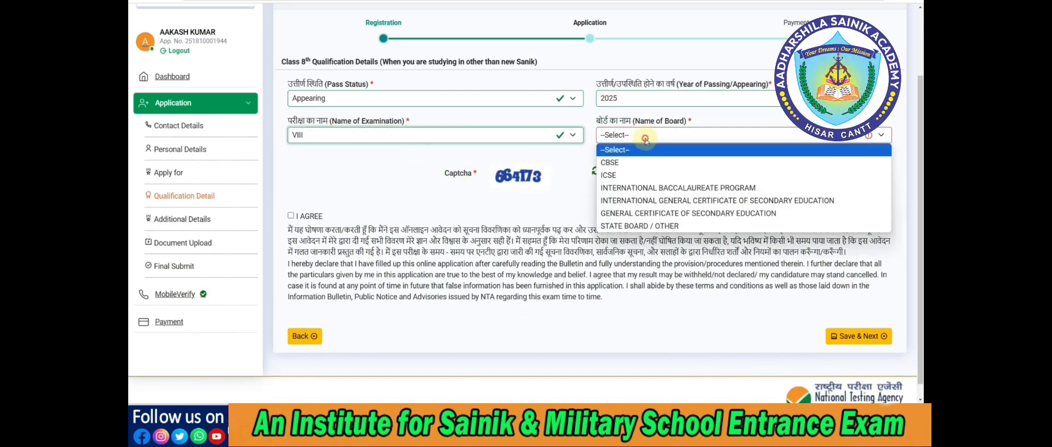
{"action": "left_click", "coordinate": [646, 226]}
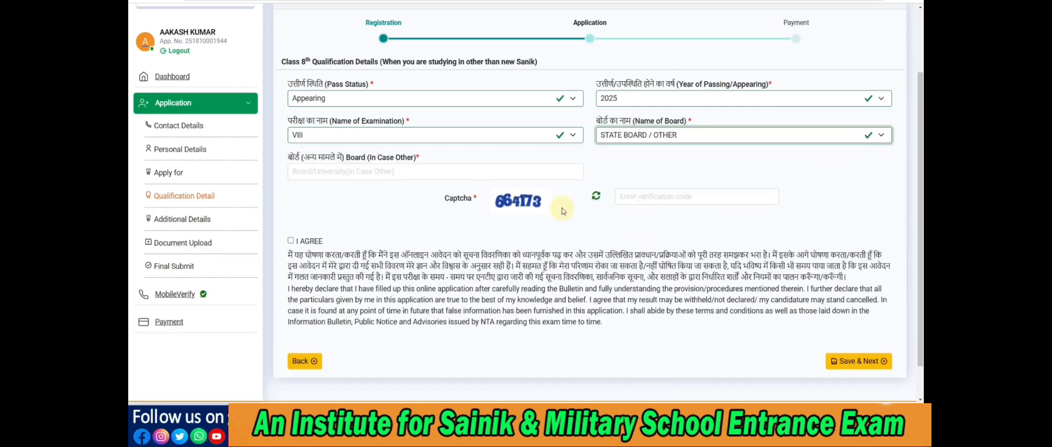
Enter BSER as the name of the other board and acknowledge the saving of the qualification details
{"action": "left_click", "coordinate": [399, 174]}
{"action": "type", "text": "v"}
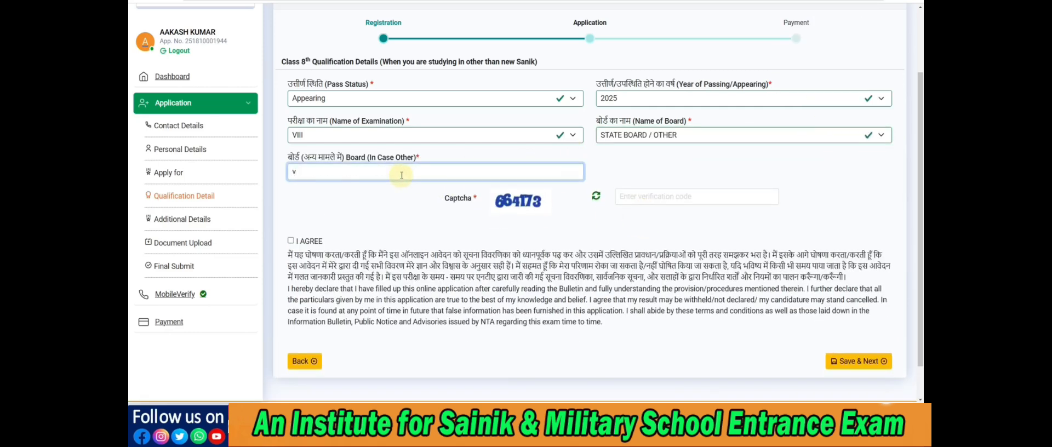
{"action": "key", "text": "BackSpace"}
{"action": "type", "text": "bse"}
{"action": "key", "text": "BackSpace"}
{"action": "type", "text": "BSER"}
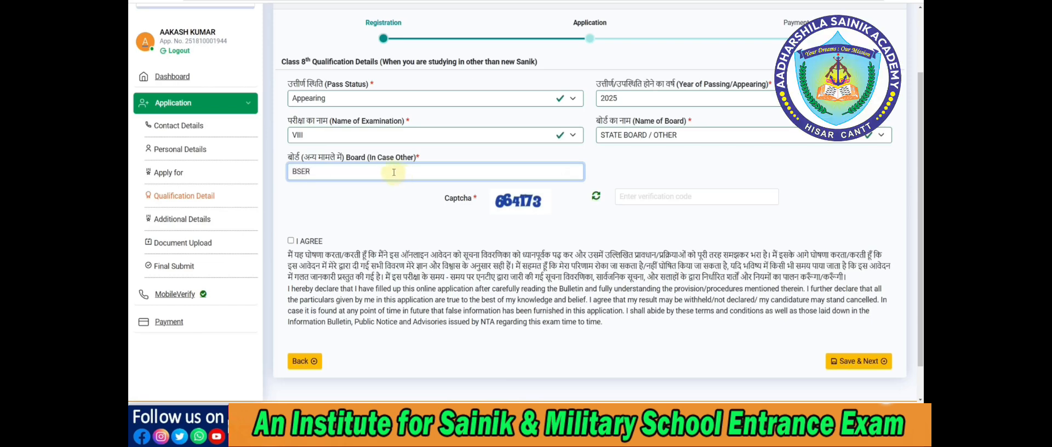
{"action": "left_click", "coordinate": [370, 102]}
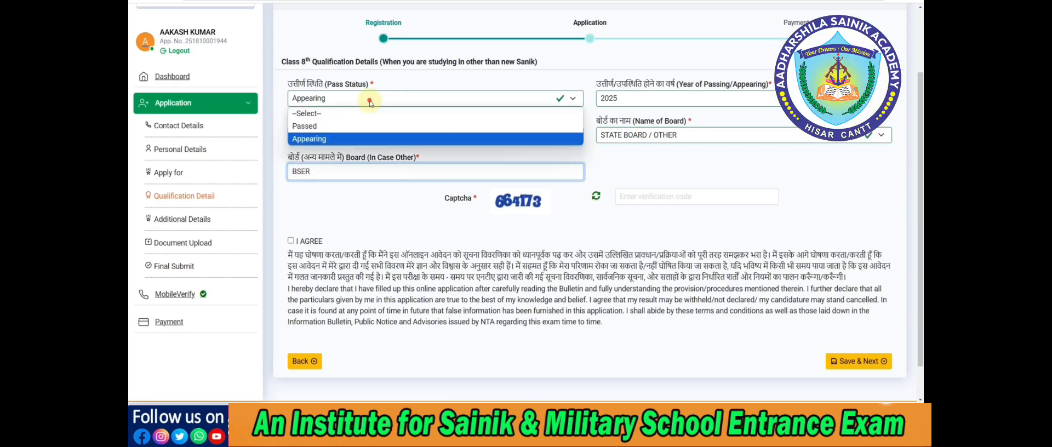
{"action": "left_click", "coordinate": [357, 209]}
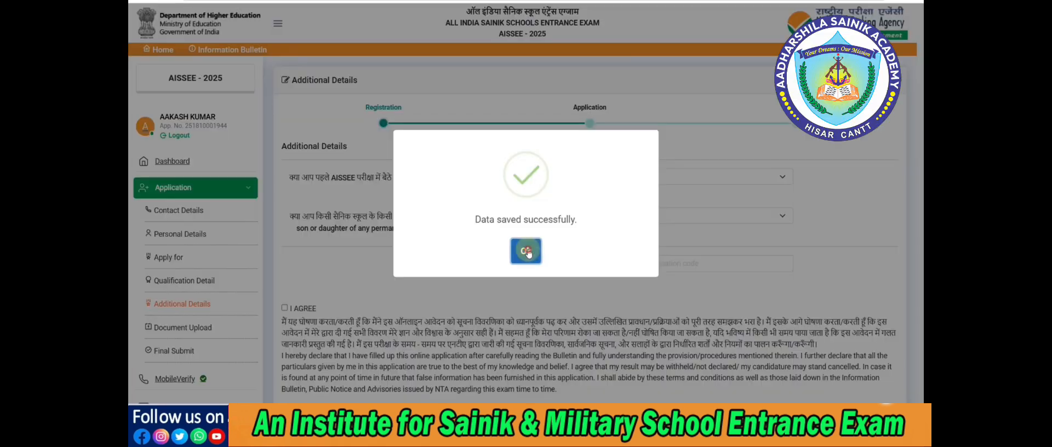
{"action": "left_click", "coordinate": [526, 248]}
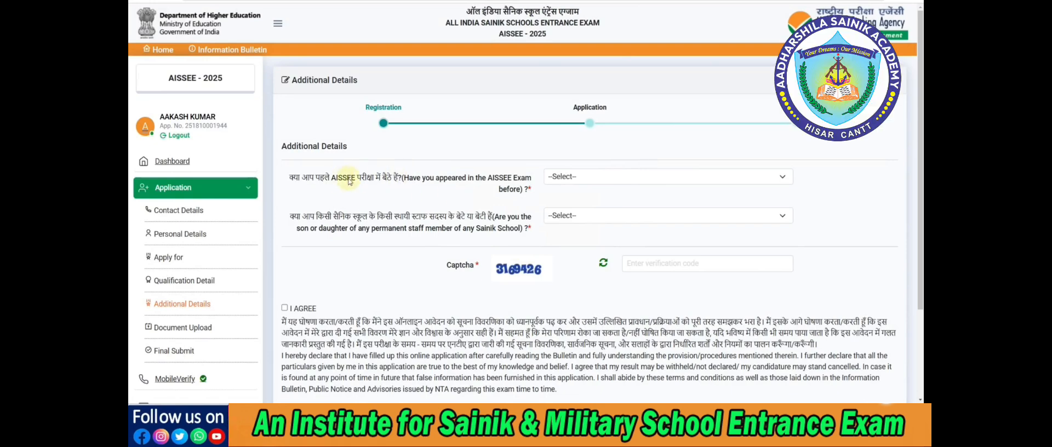
Try Yes for having appeared in the AISSEE exam before, and settle on No
{"action": "left_click", "coordinate": [592, 181]}
{"action": "left_click", "coordinate": [585, 200]}
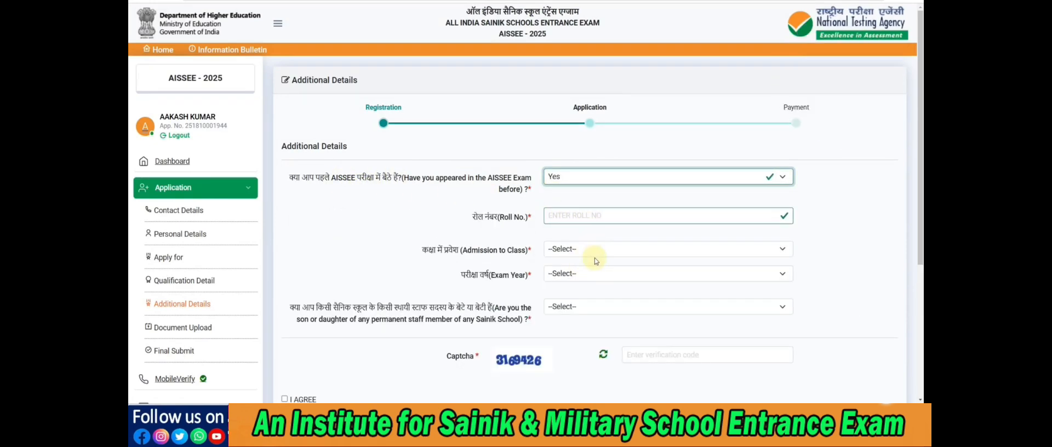
{"action": "left_click", "coordinate": [580, 176]}
{"action": "left_click", "coordinate": [574, 215]}
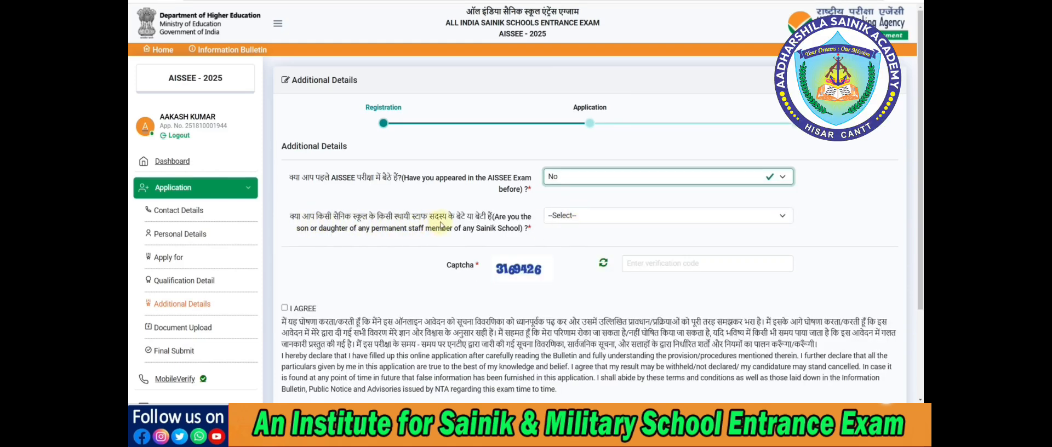
Try Yes for being the child of permanent Sainik School staff, and settle on No
{"action": "left_click", "coordinate": [570, 217]}
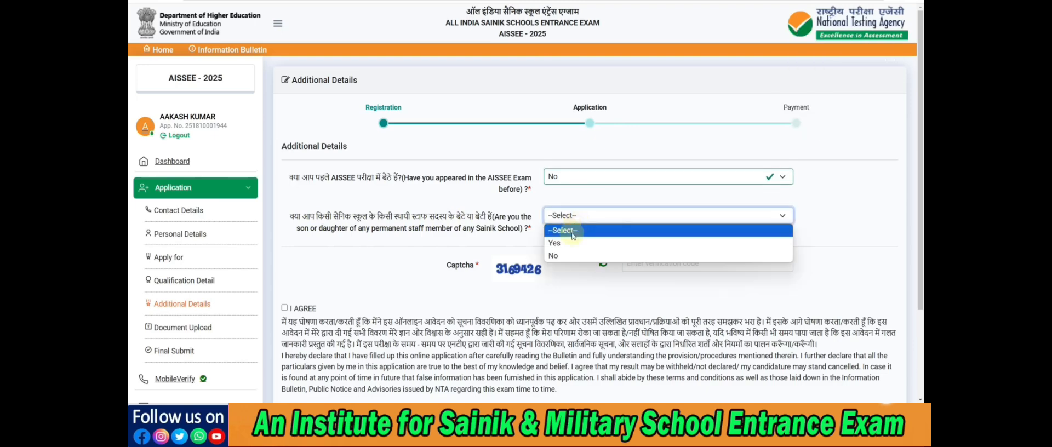
{"action": "left_click", "coordinate": [566, 240]}
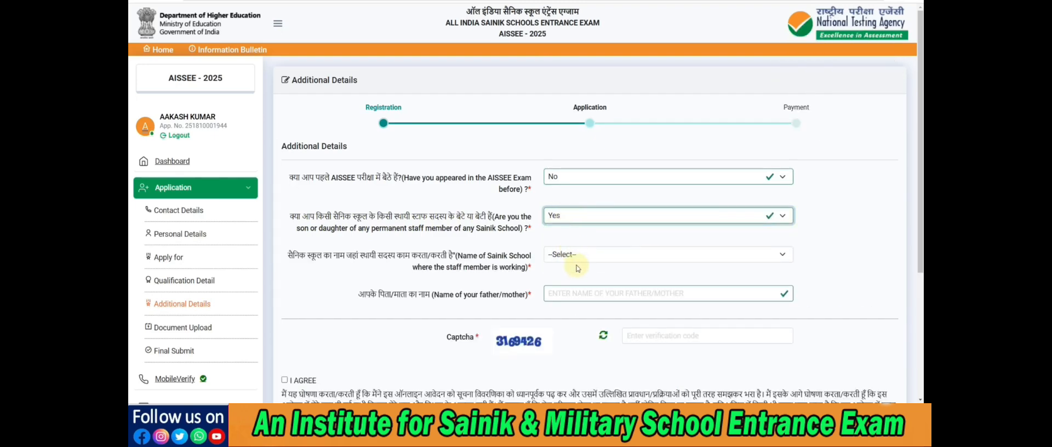
{"action": "left_click", "coordinate": [568, 216]}
{"action": "left_click", "coordinate": [559, 252]}
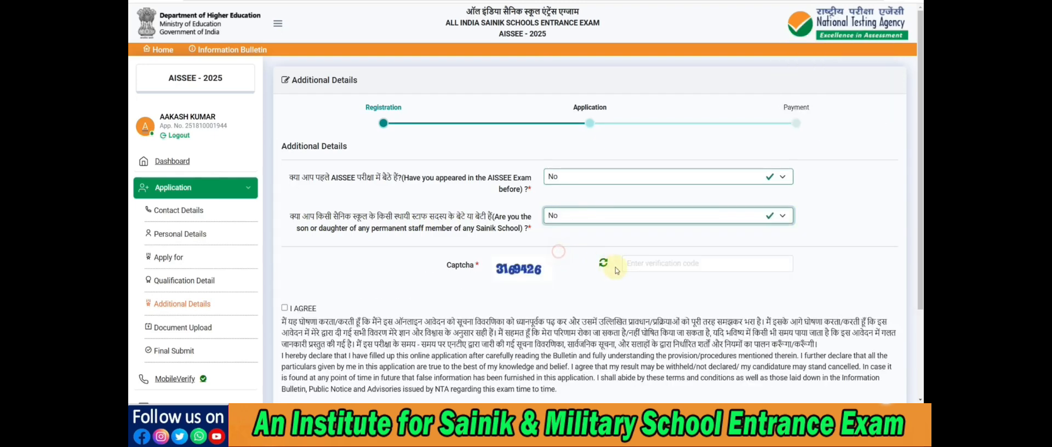
Enter the displayed captcha code on the Additional Details page
{"action": "left_click", "coordinate": [649, 263]}
{"action": "type", "text": "3169"}
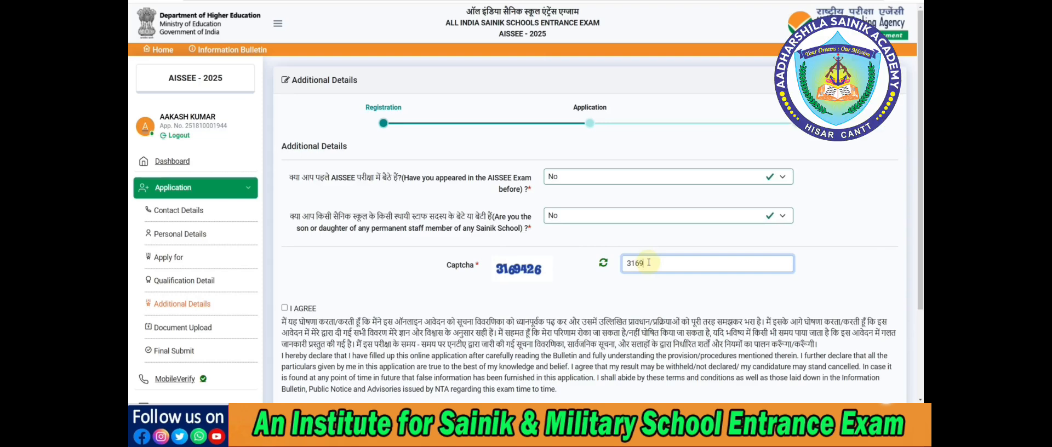
{"action": "type", "text": "426"}
Agree to the declaration, then save the additional details and acknowledge the save to proceed to document upload
{"action": "scroll", "coordinate": [649, 262], "scroll_direction": "down", "scroll_amount": 2}
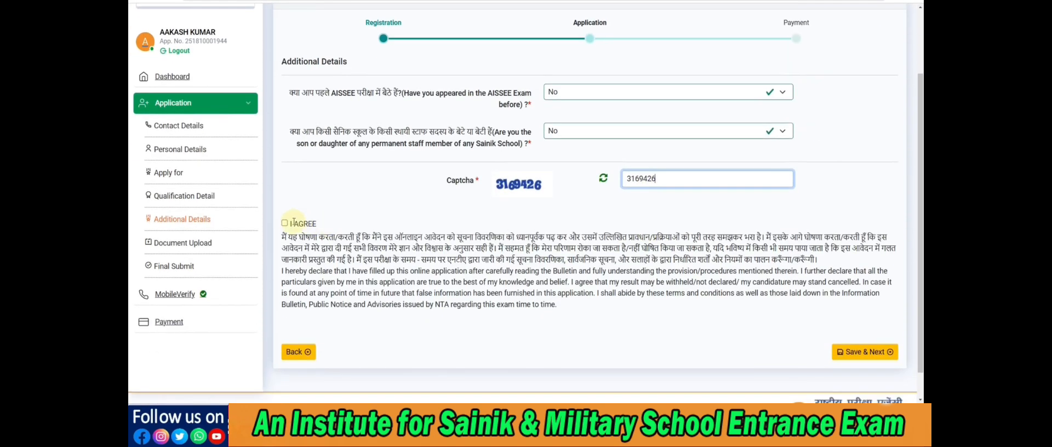
{"action": "left_click", "coordinate": [285, 223]}
{"action": "left_click", "coordinate": [865, 354]}
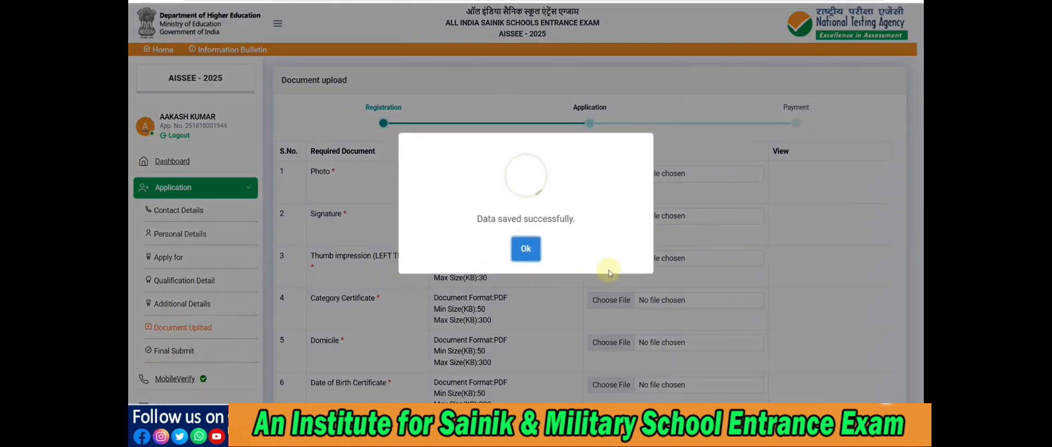
{"action": "left_click", "coordinate": [526, 249]}
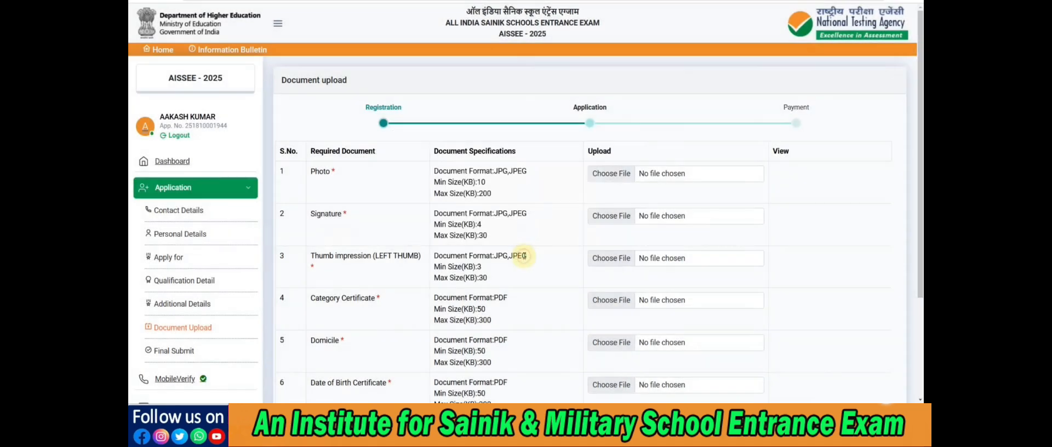
Review the required document specifications and examine the candidate photograph rules in section 7.1.6.1 of the information bulletin PDF
{"action": "scroll", "coordinate": [538, 248], "scroll_direction": "down", "scroll_amount": 1}
{"action": "scroll", "coordinate": [538, 247], "scroll_direction": "down", "scroll_amount": 1}
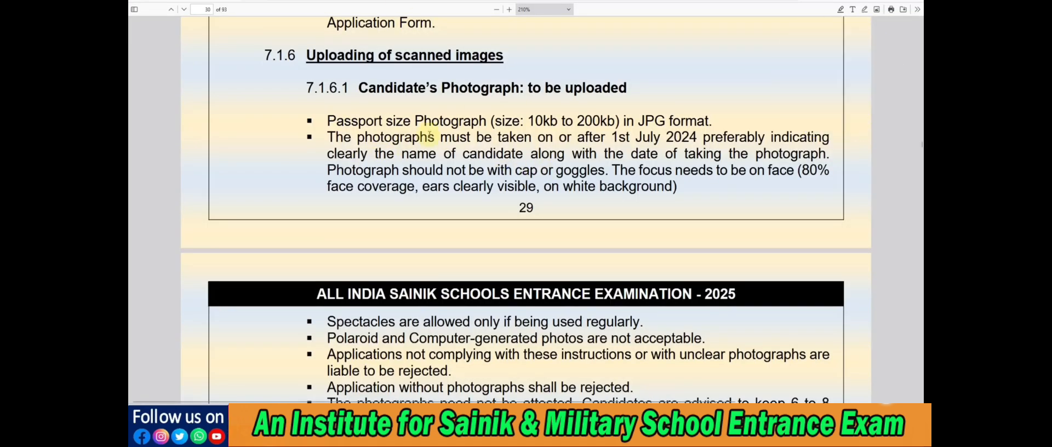
{"action": "left_click_drag", "start_coordinate": [383, 121], "coordinate": [692, 138]}
{"action": "left_click", "coordinate": [606, 121]}
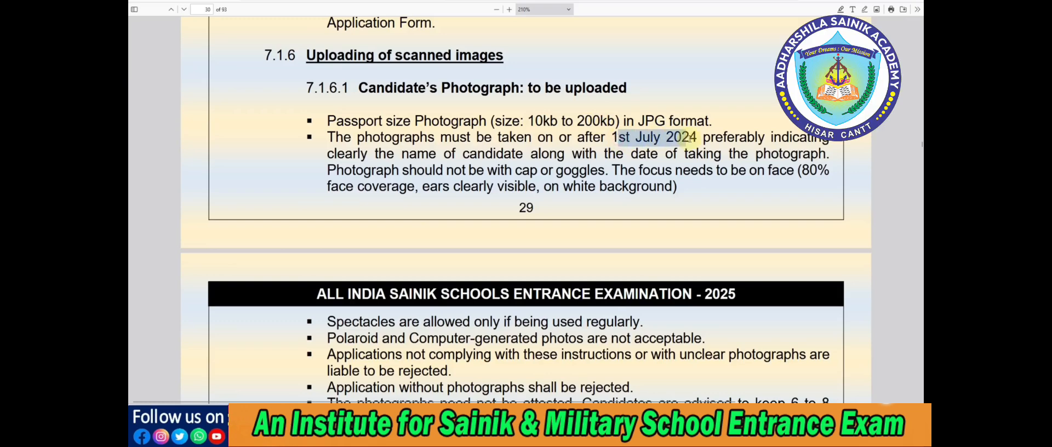
{"action": "left_click", "coordinate": [694, 139]}
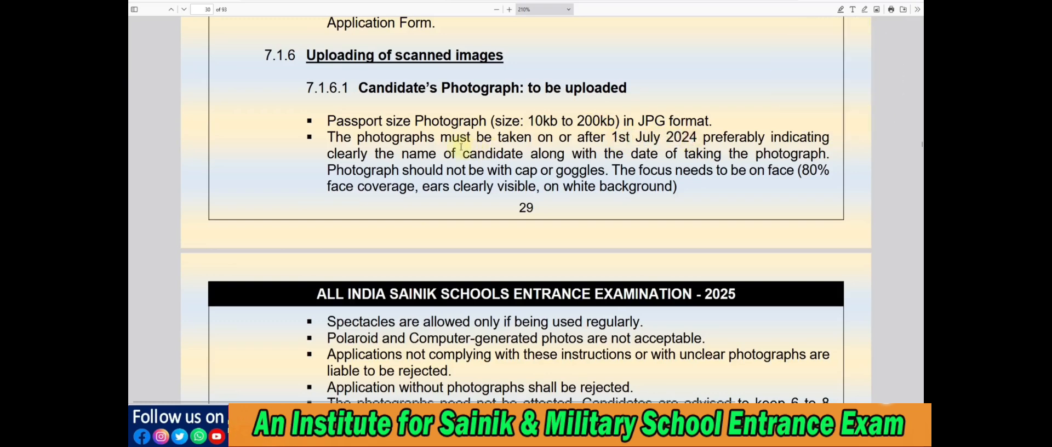
{"action": "left_click_drag", "start_coordinate": [409, 154], "coordinate": [530, 159]}
{"action": "left_click", "coordinate": [530, 158]}
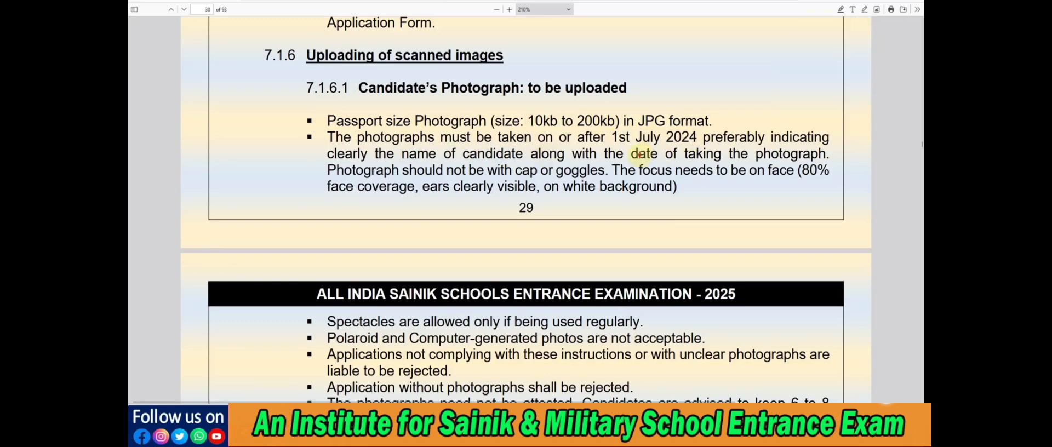
{"action": "left_click_drag", "start_coordinate": [638, 156], "coordinate": [763, 156]}
{"action": "left_click", "coordinate": [763, 156]}
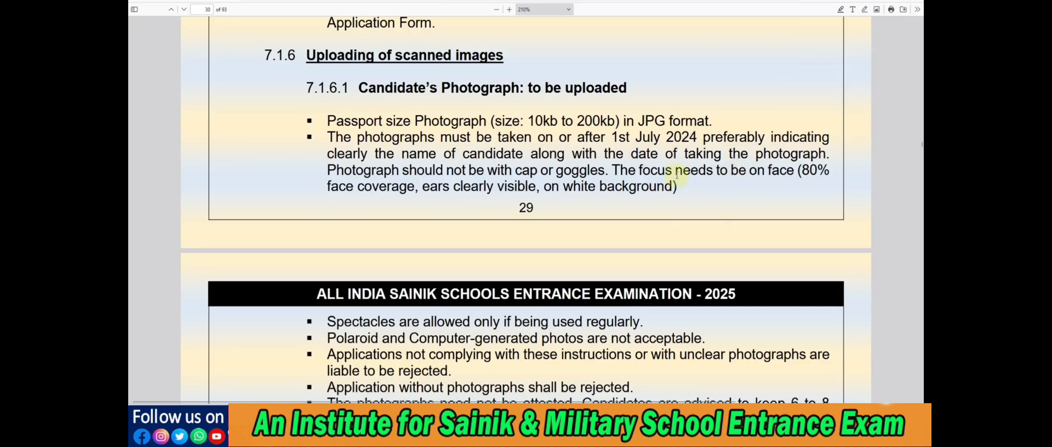